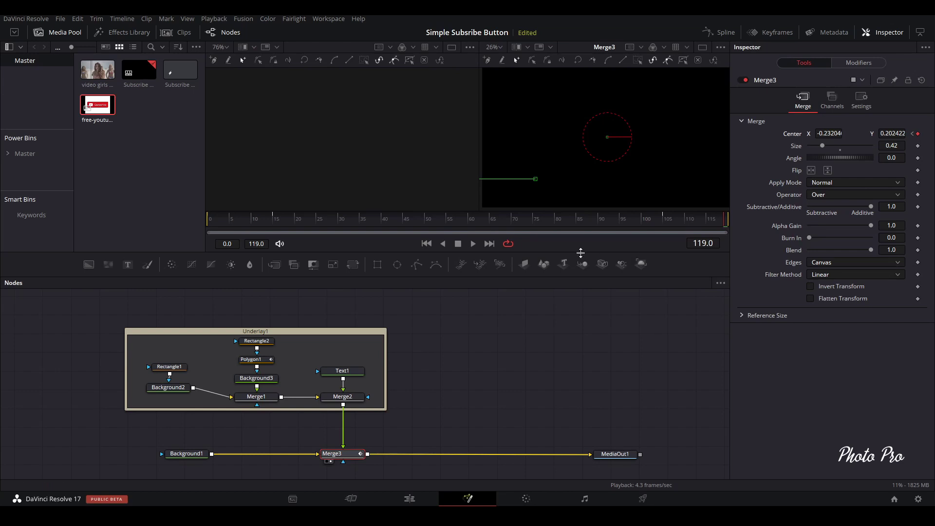
Step: Play back the Subscribe button's slide-in animation and move the Underlay1 group slightly up in the node graph
{"action": "key", "text": "space"}
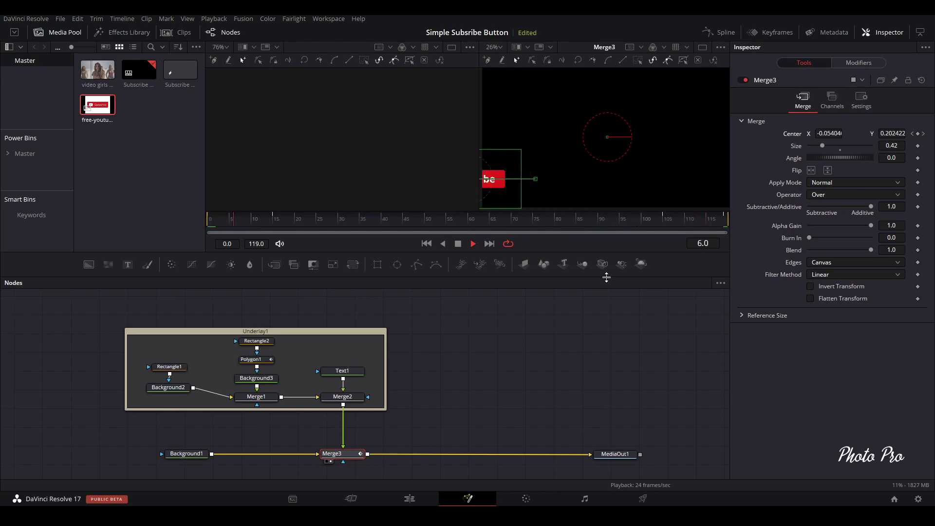
{"action": "key", "text": "space"}
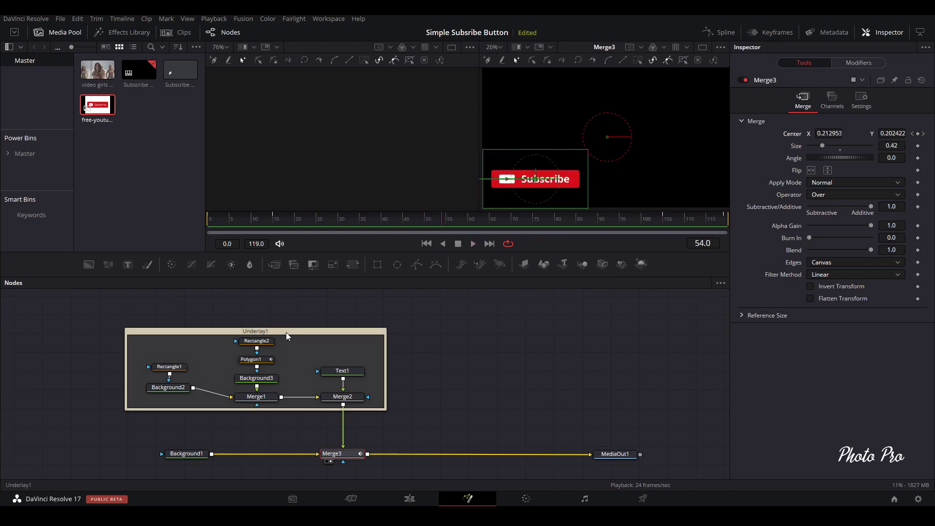
{"action": "left_click_drag", "start_coordinate": [285, 333], "coordinate": [285, 325]}
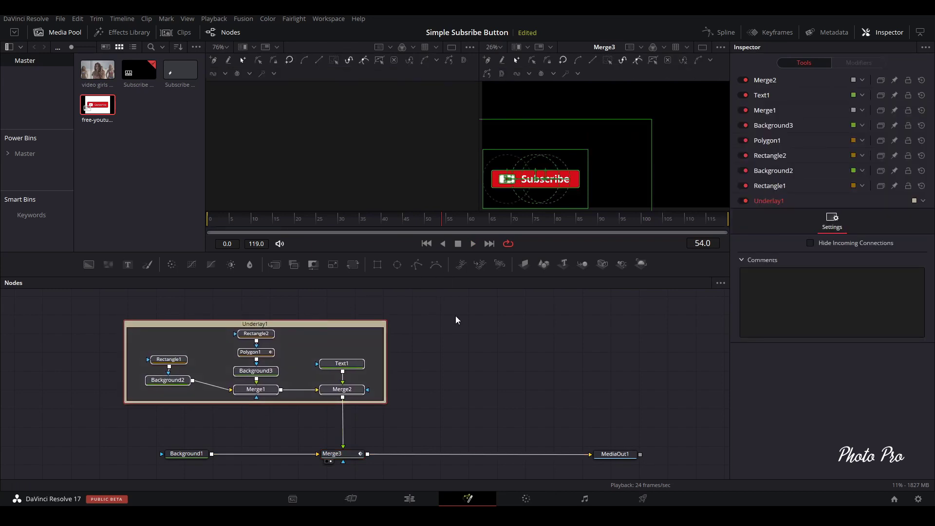
{"action": "left_click", "coordinate": [497, 349]}
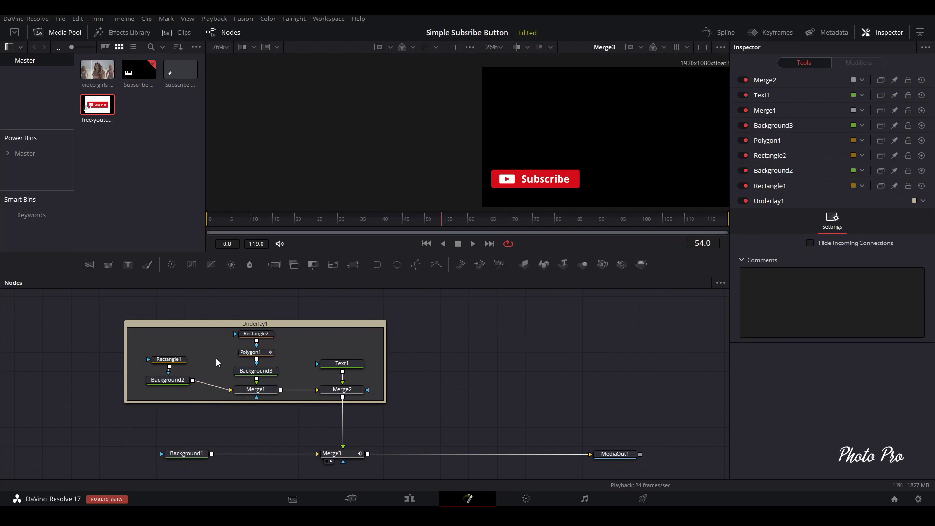
Step: Add a Size keyframe to the Merge3 node at frame 20
{"action": "left_click_drag", "start_coordinate": [209, 222], "coordinate": [221, 222]}
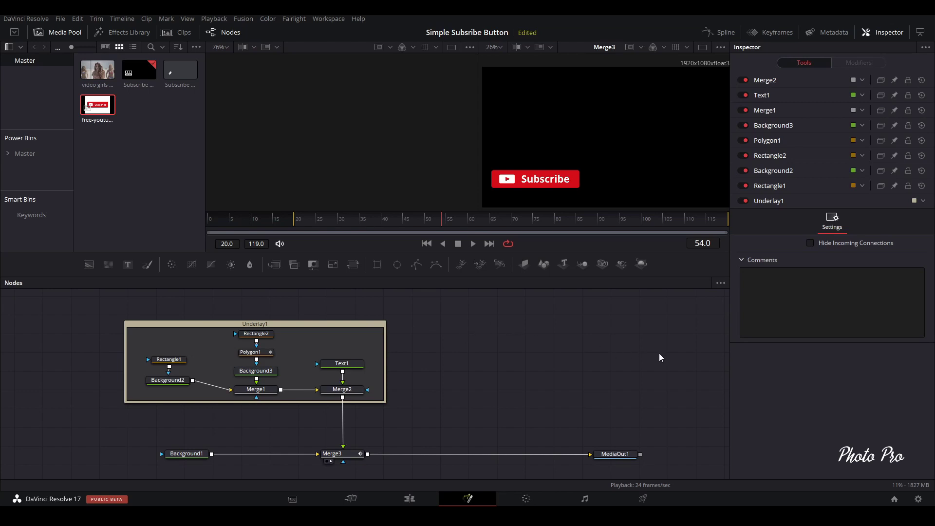
{"action": "left_click", "coordinate": [333, 453]}
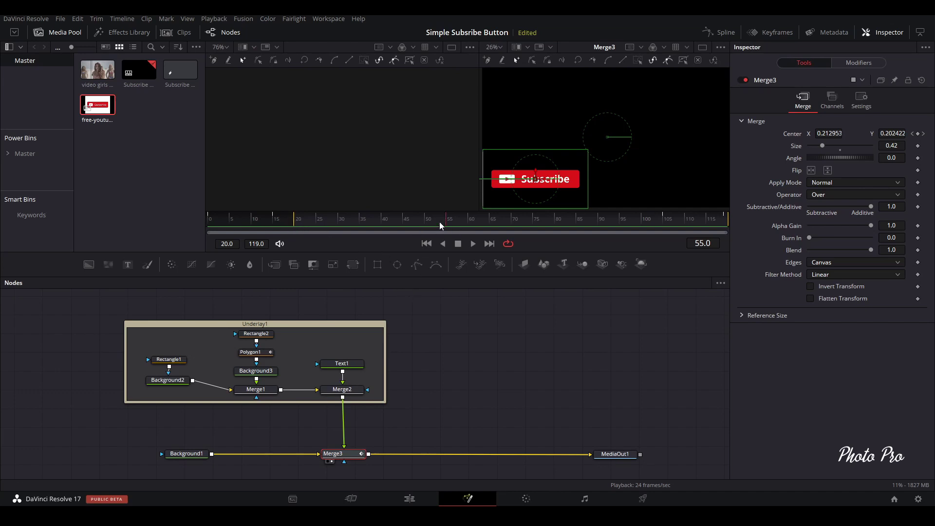
{"action": "left_click_drag", "start_coordinate": [447, 224], "coordinate": [208, 224]}
{"action": "left_click", "coordinate": [329, 225]}
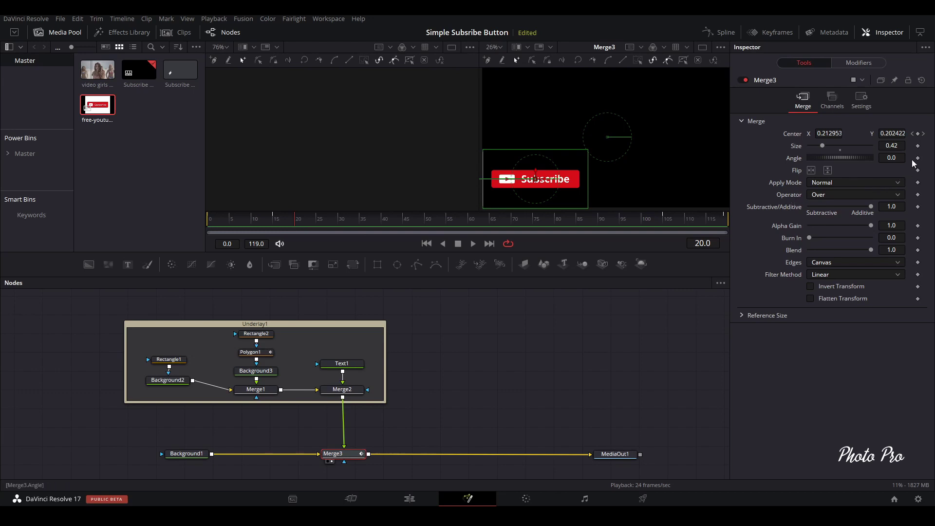
{"action": "left_click", "coordinate": [917, 146]}
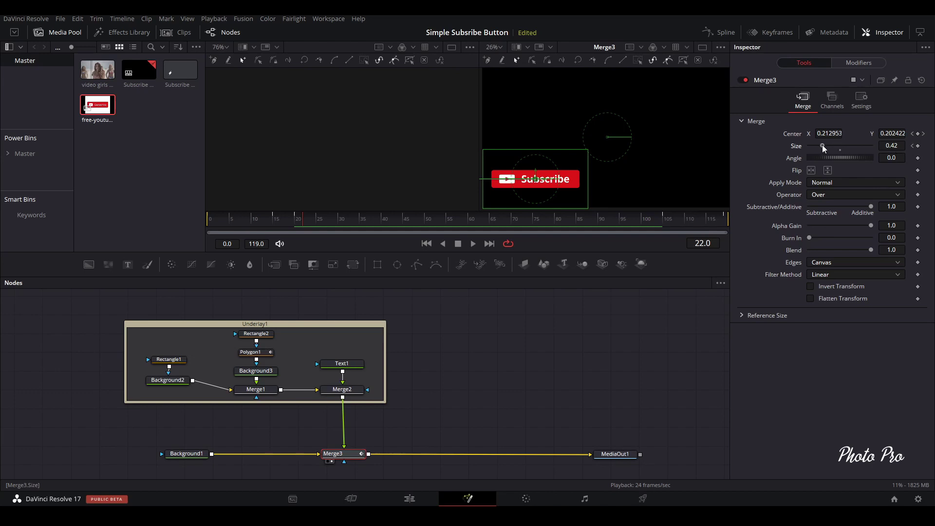
Step: Keyframe Merge3's Size at 0.36 on frame 22 and at 0.42 on frame 24
{"action": "left_click_drag", "start_coordinate": [822, 145], "coordinate": [820, 146]}
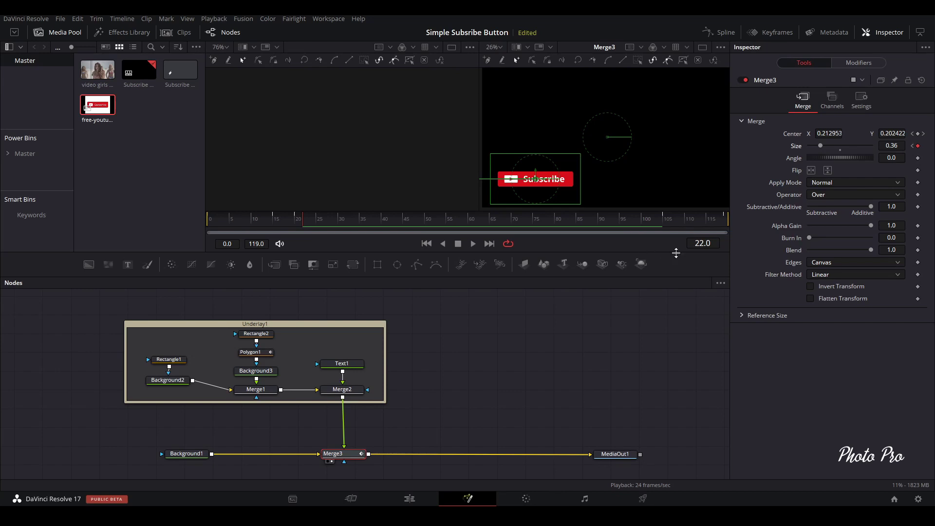
{"action": "scroll", "coordinate": [702, 252], "scroll_direction": "up", "scroll_amount": 2}
{"action": "left_click_drag", "start_coordinate": [821, 146], "coordinate": [818, 145]}
{"action": "left_click", "coordinate": [891, 145]}
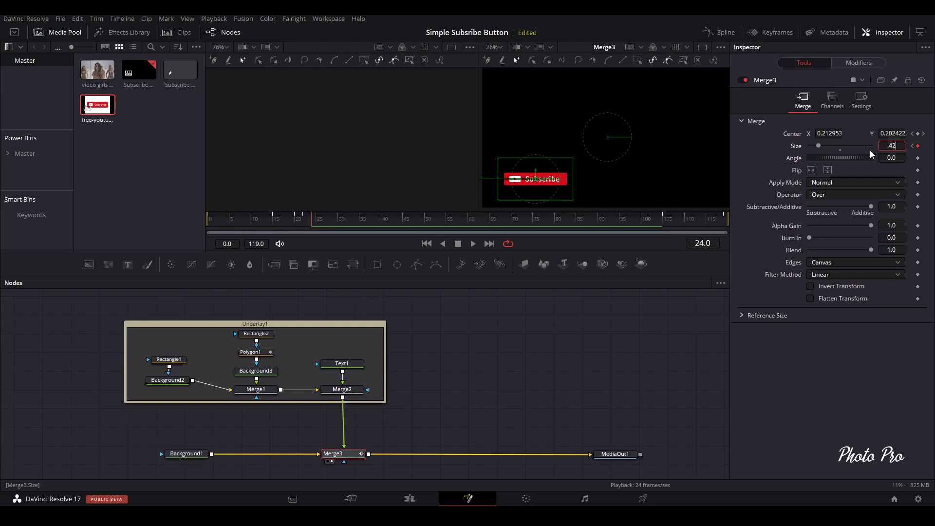
{"action": "key", "text": "Tab"}
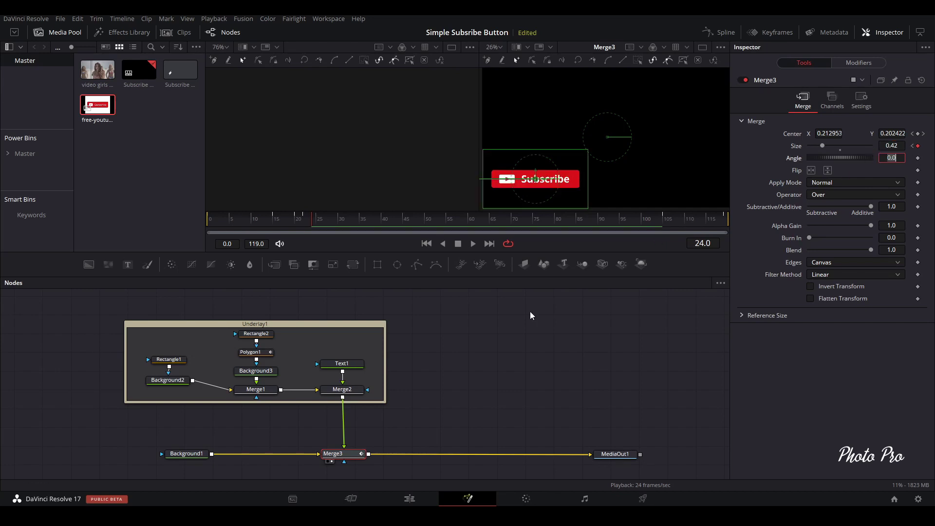
Step: Play back the Subscribe button animation from about frame 10 to check the slide-in and size pulse
{"action": "left_click", "coordinate": [256, 220]}
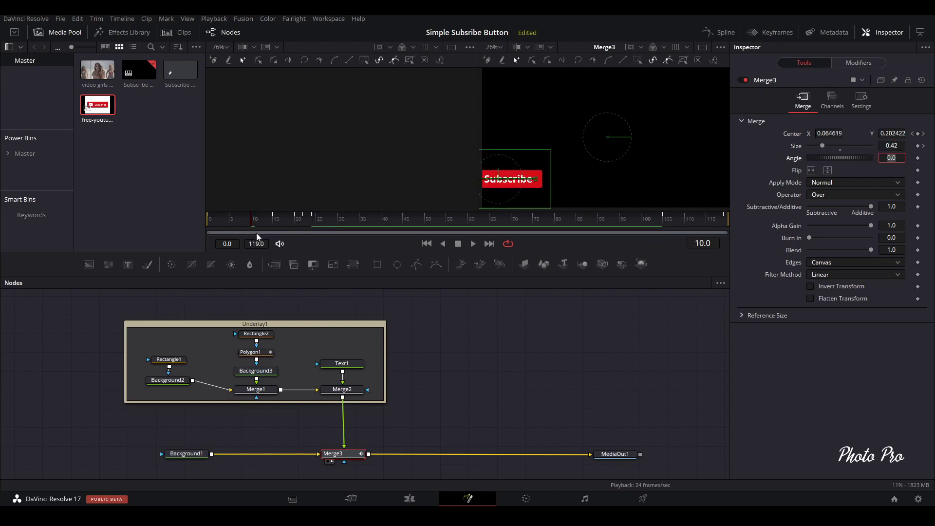
{"action": "key", "text": "BackSpace"}
{"action": "left_click", "coordinate": [876, 176]}
{"action": "key", "text": "space"}
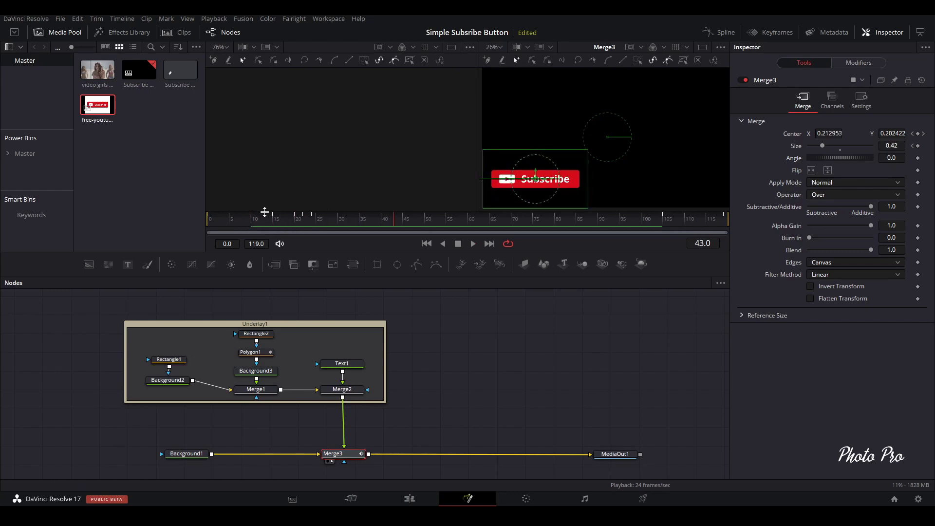
{"action": "left_click", "coordinate": [267, 219]}
{"action": "key", "text": "space"}
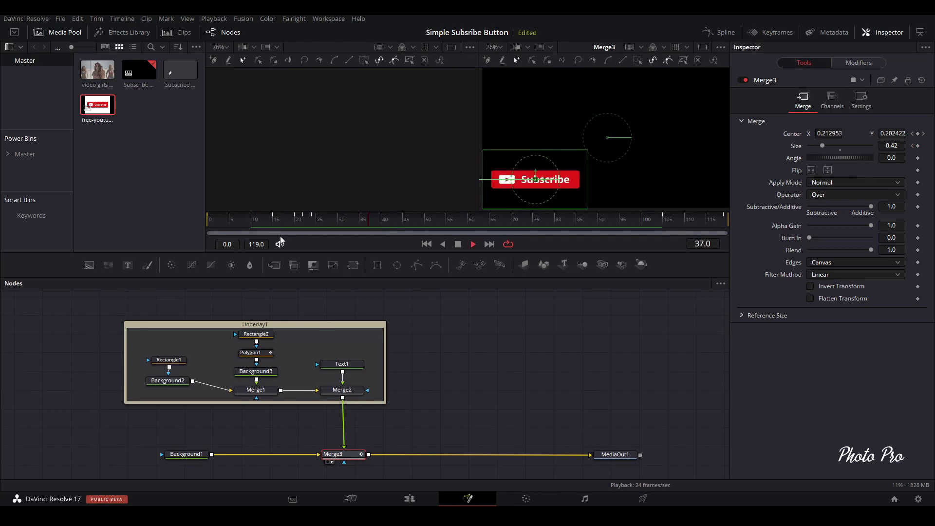
{"action": "key", "text": "space"}
Step: Go to frame 22, insert a Color Corrector node between Merge2 and Merge3, and move the Underlay1 group to make room
{"action": "left_click", "coordinate": [302, 220]}
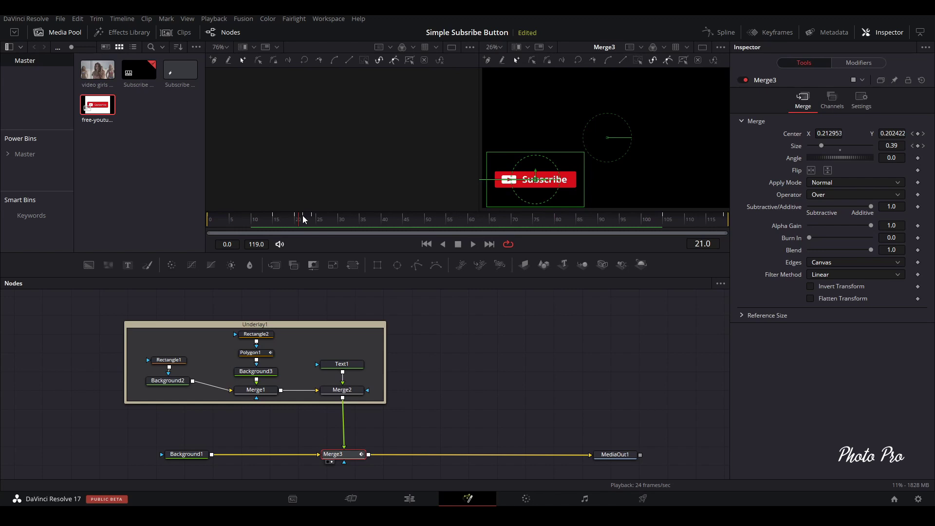
{"action": "left_click", "coordinate": [303, 220]}
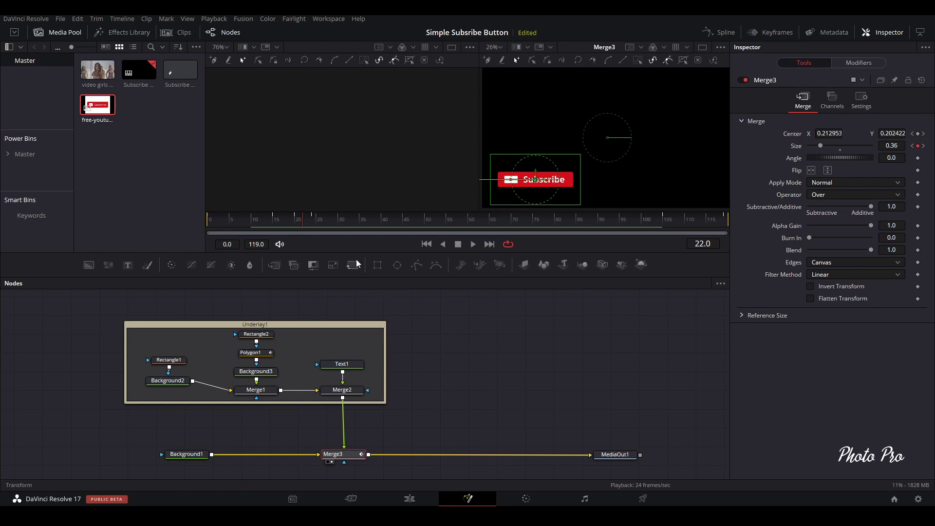
{"action": "left_click_drag", "start_coordinate": [170, 264], "coordinate": [448, 380]}
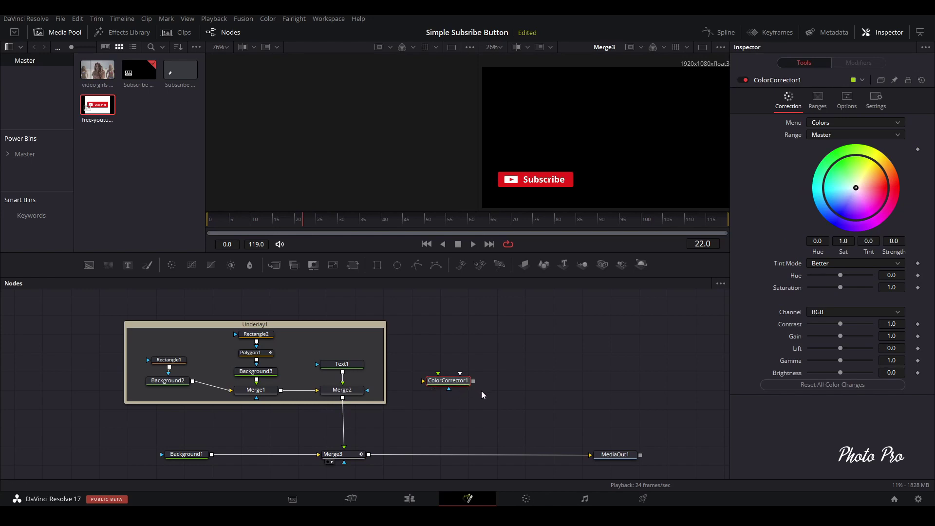
{"action": "mouse_move", "coordinate": [449, 384]}
{"action": "left_mouse_down"}
{"action": "mouse_move", "coordinate": [375, 435]}
{"action": "mouse_move", "coordinate": [339, 419]}
{"action": "mouse_move", "coordinate": [347, 425]}
{"action": "left_mouse_up"}
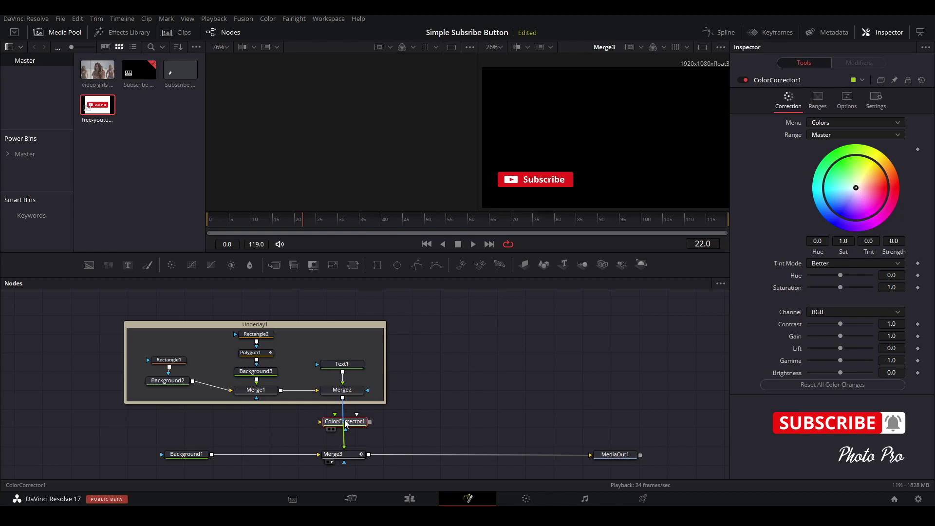
{"action": "left_click_drag", "start_coordinate": [347, 424], "coordinate": [345, 414]}
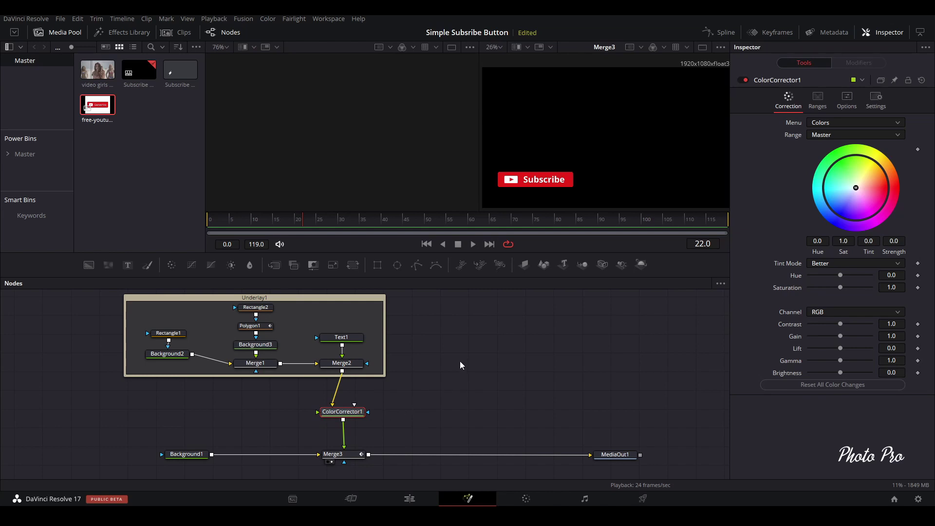
{"action": "left_click_drag", "start_coordinate": [280, 300], "coordinate": [284, 310]}
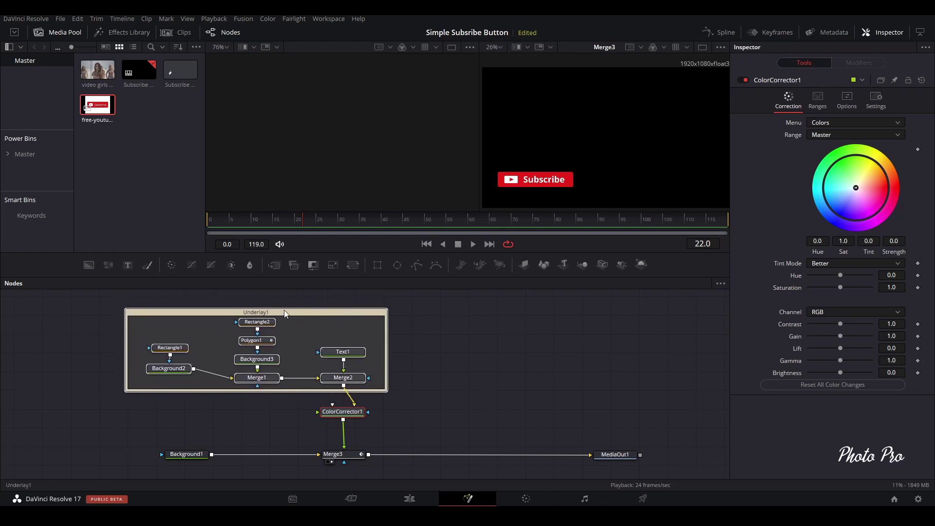
Step: Enable Pre-Divide / Post-Multiply in the options of ColorCorrector1
{"action": "left_click", "coordinate": [348, 413]}
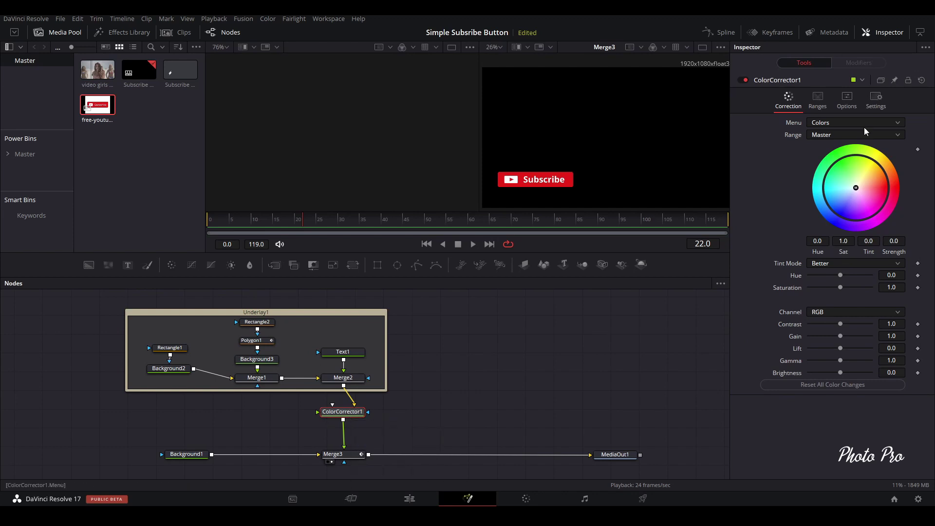
{"action": "left_click", "coordinate": [852, 101]}
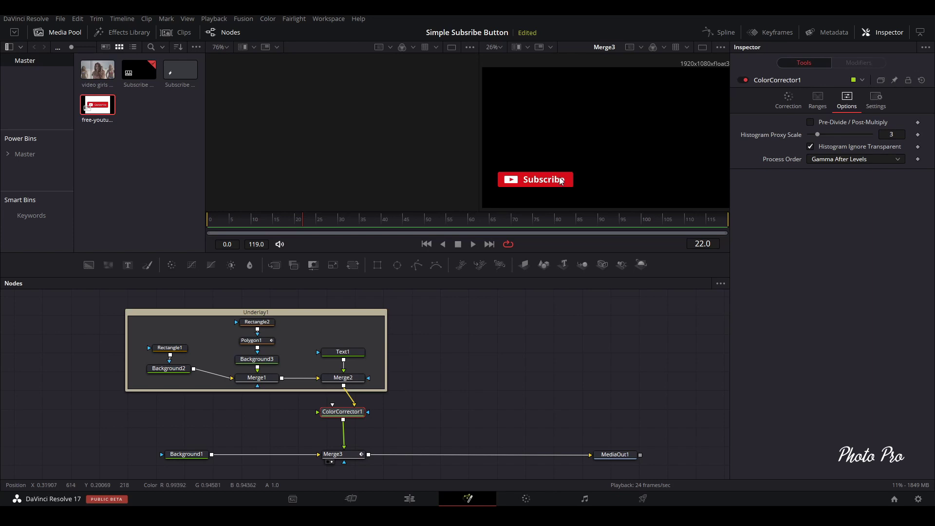
{"action": "left_click", "coordinate": [811, 122]}
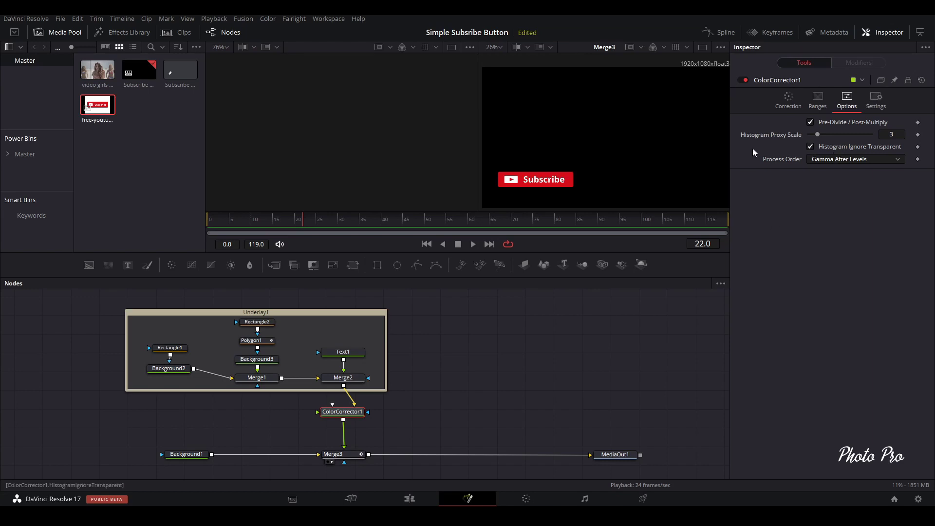
{"action": "left_click", "coordinate": [789, 100]}
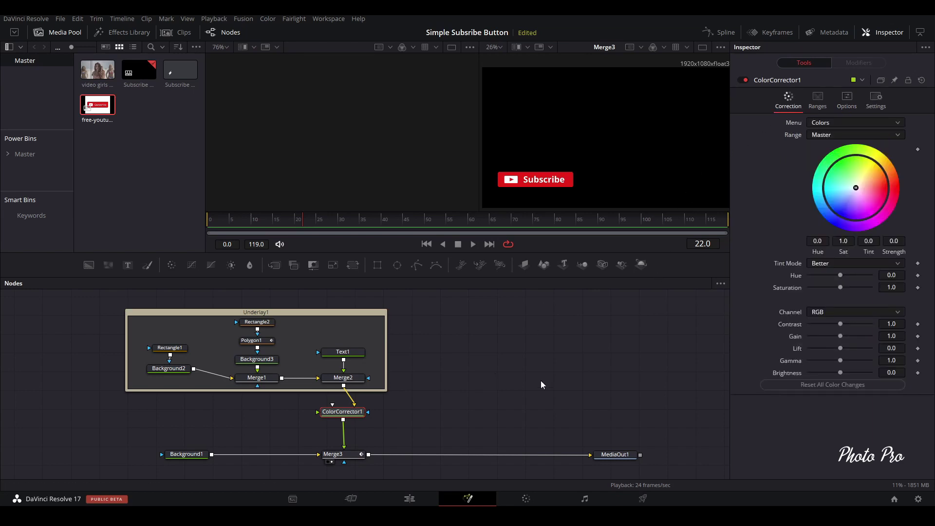
Step: Move ColorCorrector1 slightly closer to Merge3 and set its Saturation to 0.0
{"action": "left_click_drag", "start_coordinate": [345, 417], "coordinate": [344, 426]}
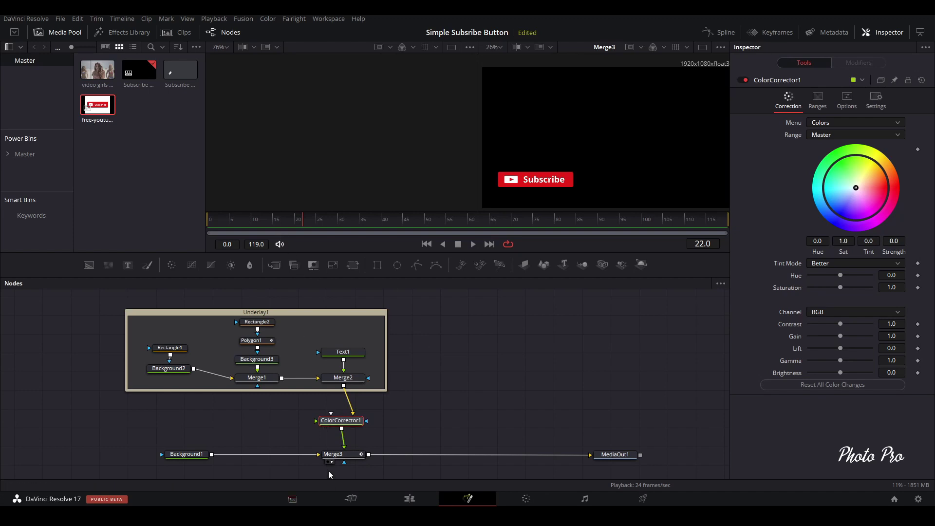
{"action": "left_click", "coordinate": [339, 457]}
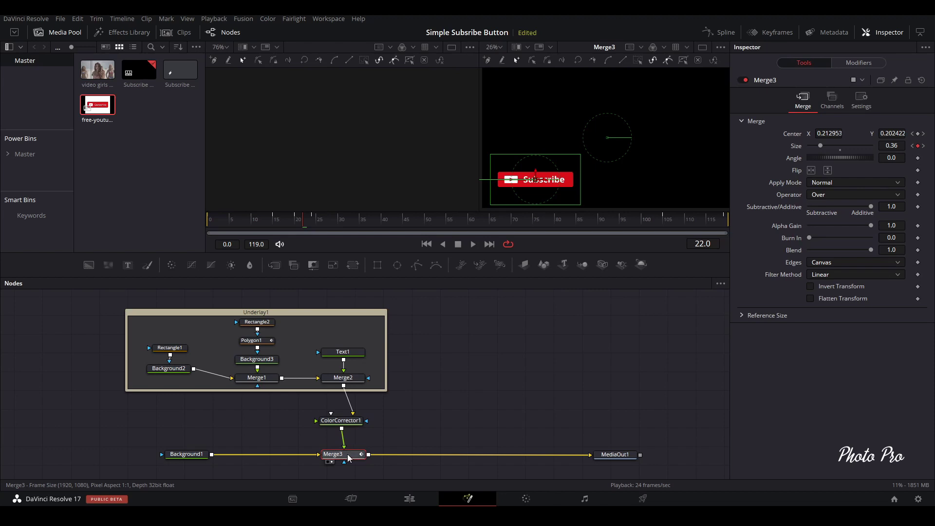
{"action": "left_click", "coordinate": [341, 420]}
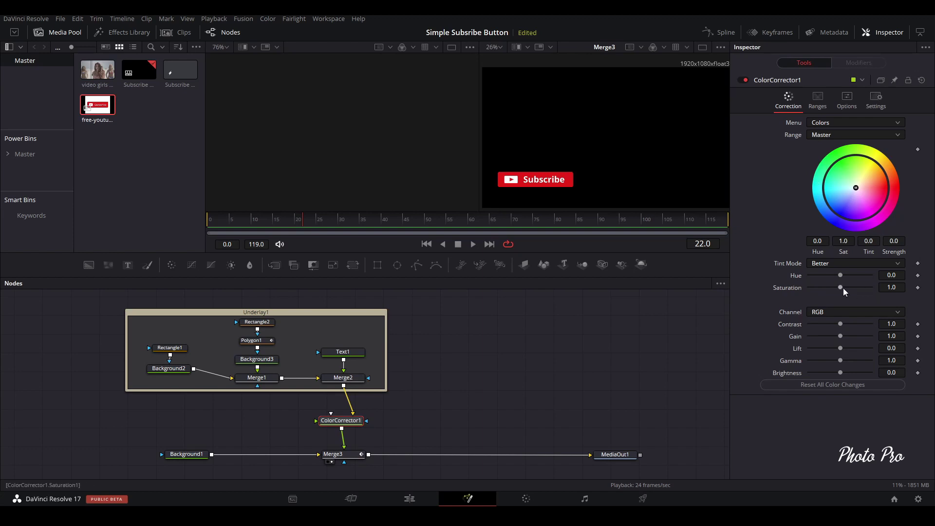
{"action": "left_click_drag", "start_coordinate": [841, 290], "coordinate": [808, 293]}
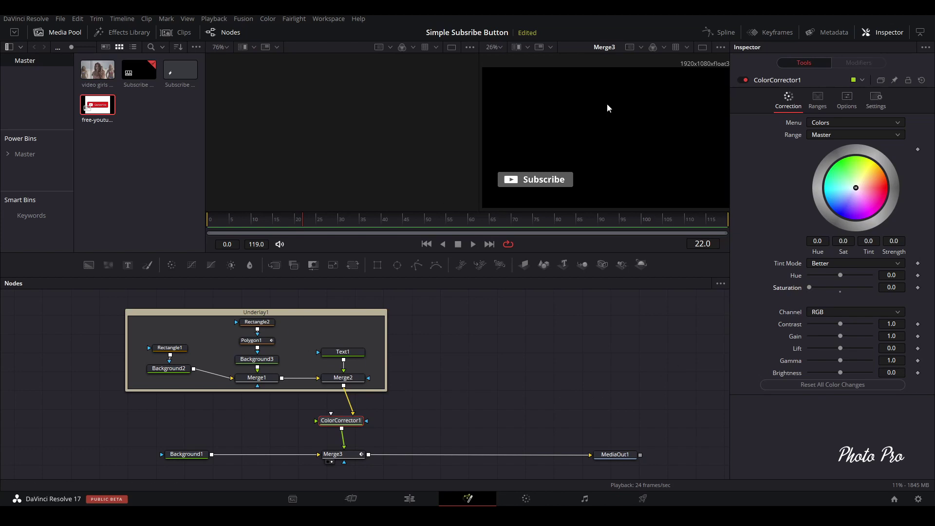
Step: Keyframe ColorCorrector1's Blend at 0.0 on frame 22 and at 1.0 on frame 24
{"action": "left_click", "coordinate": [877, 102]}
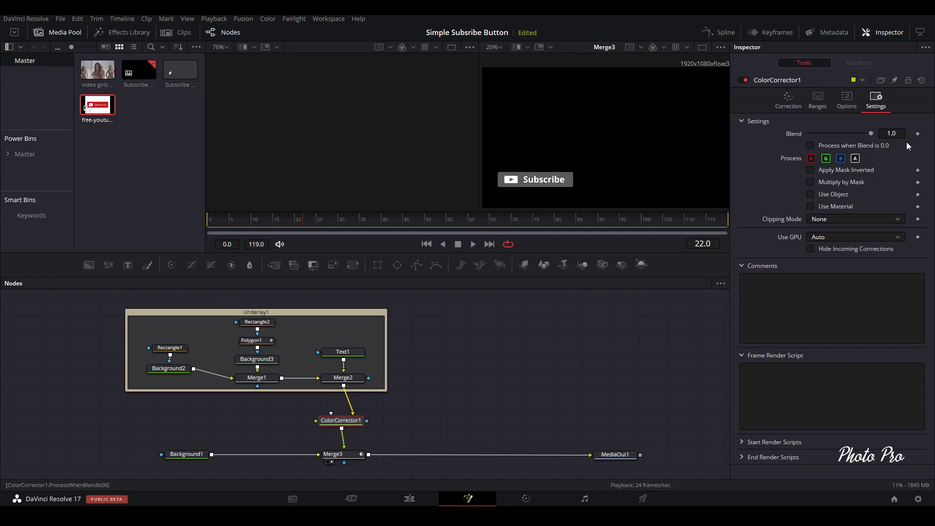
{"action": "left_click", "coordinate": [918, 134]}
{"action": "left_click_drag", "start_coordinate": [871, 133], "coordinate": [789, 138]}
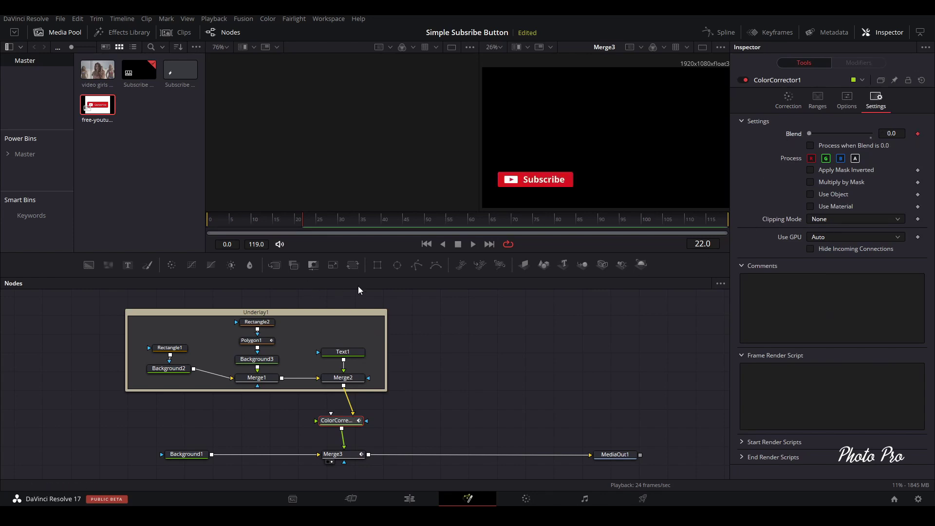
{"action": "key", "text": "Right"}
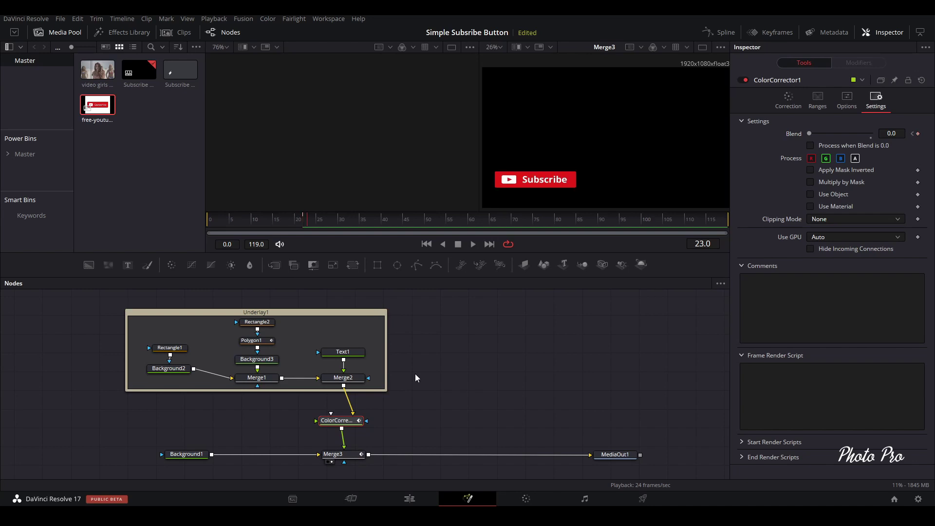
{"action": "key", "text": "Right"}
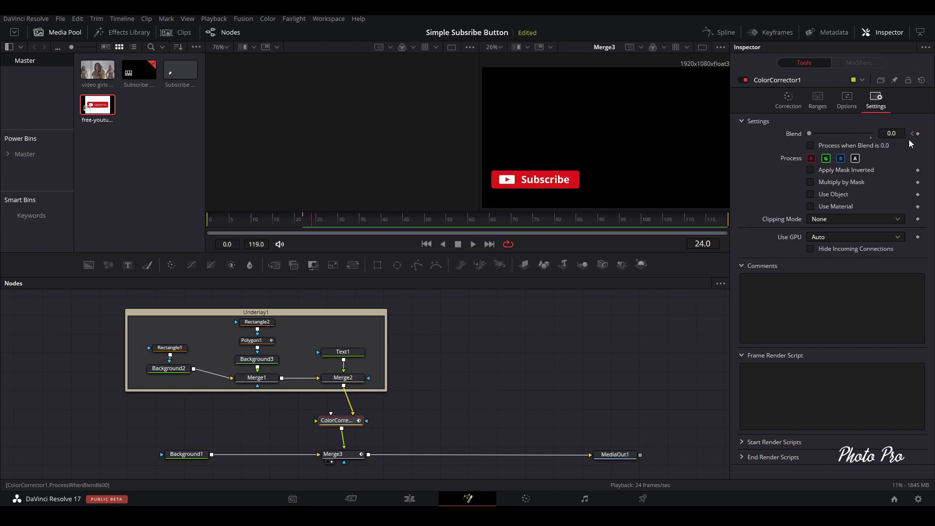
{"action": "left_click_drag", "start_coordinate": [810, 133], "coordinate": [869, 136]}
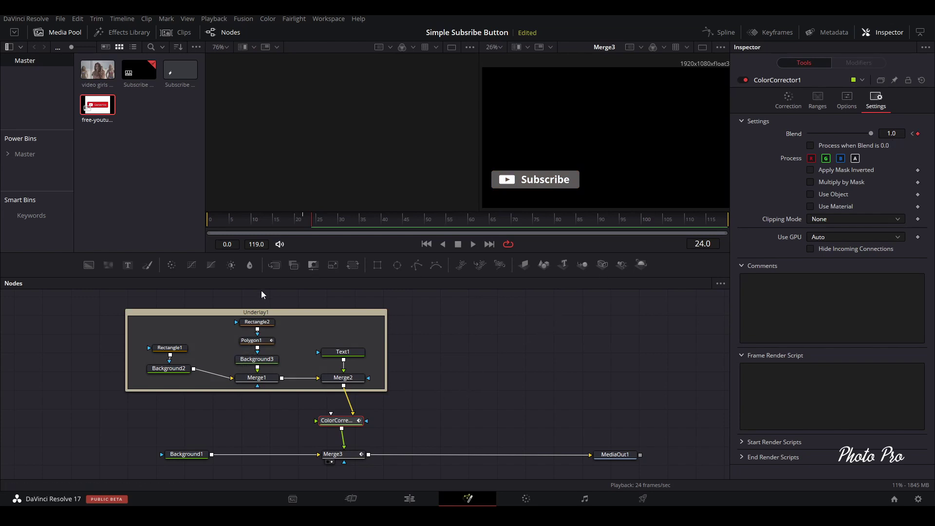
Step: Play back the button's color change and set the Background1 node's Alpha to 0.0
{"action": "key", "text": "space"}
{"action": "key", "text": "space"}
{"action": "left_click", "coordinate": [189, 456]}
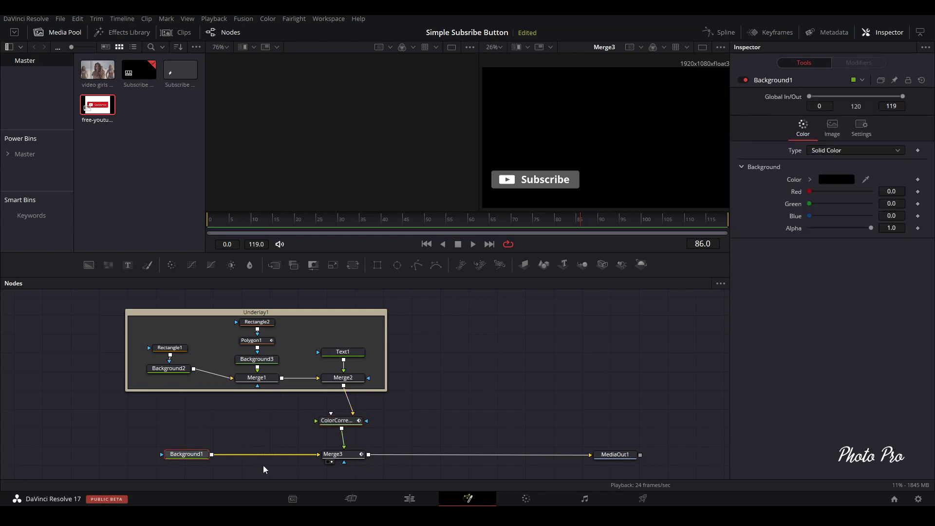
{"action": "left_click_drag", "start_coordinate": [870, 228], "coordinate": [808, 229]}
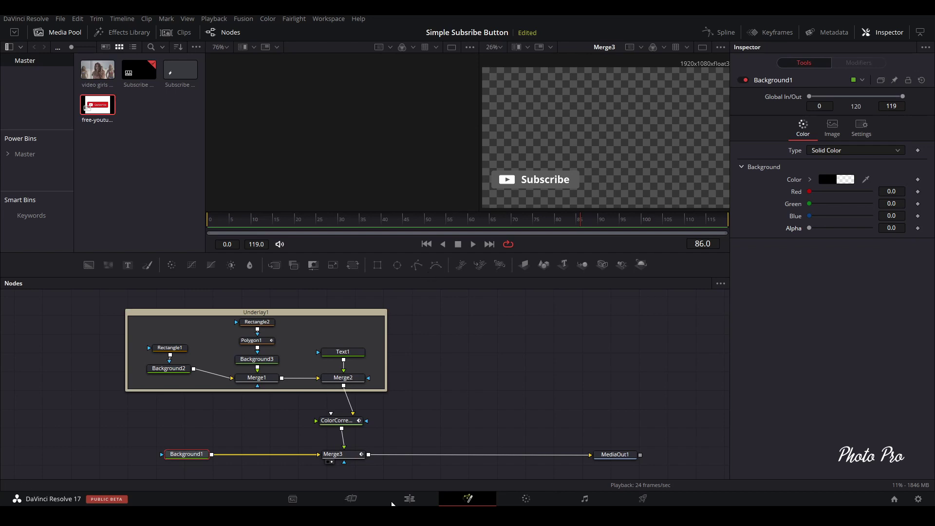
Step: On the Edit page, place video girls 1.mp4 at the start of Video 1 and the Subscribe composition on Video 2, about 3 seconds in
{"action": "left_click", "coordinate": [409, 498]}
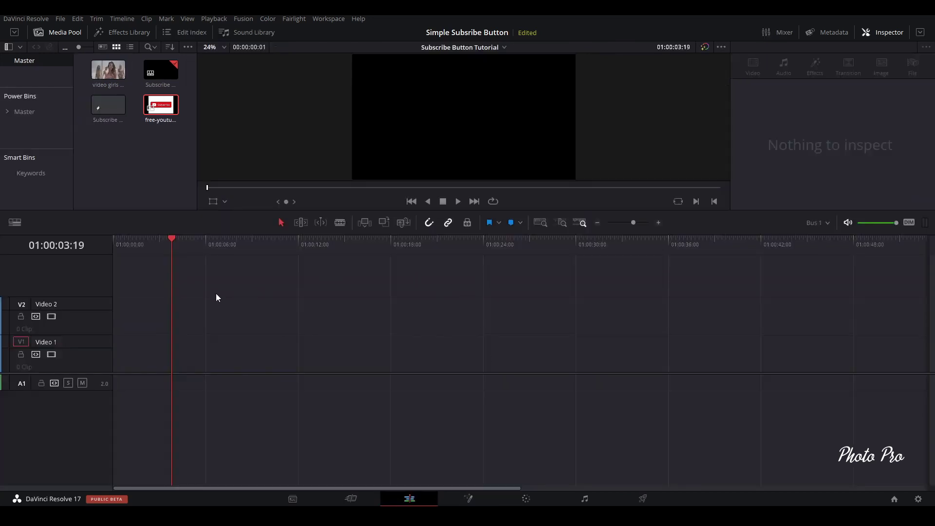
{"action": "left_click_drag", "start_coordinate": [109, 71], "coordinate": [111, 359]}
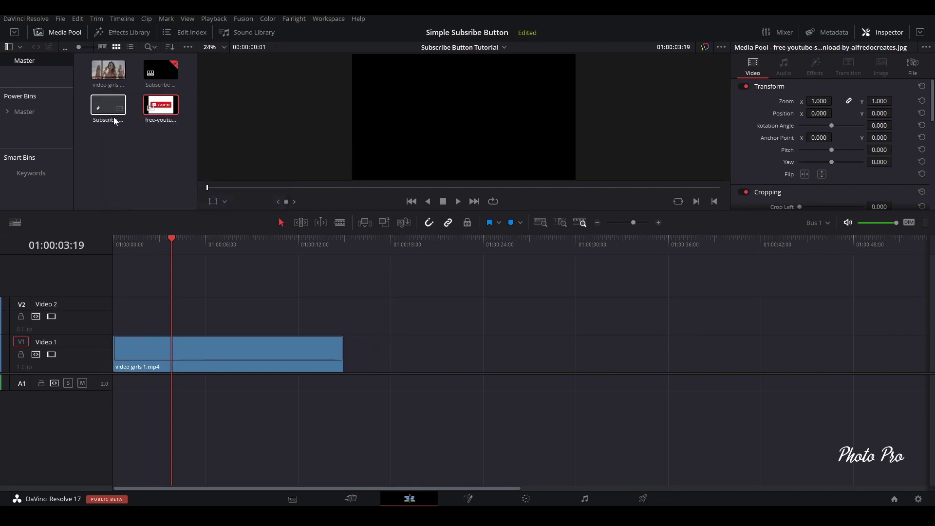
{"action": "left_click_drag", "start_coordinate": [113, 108], "coordinate": [182, 333]}
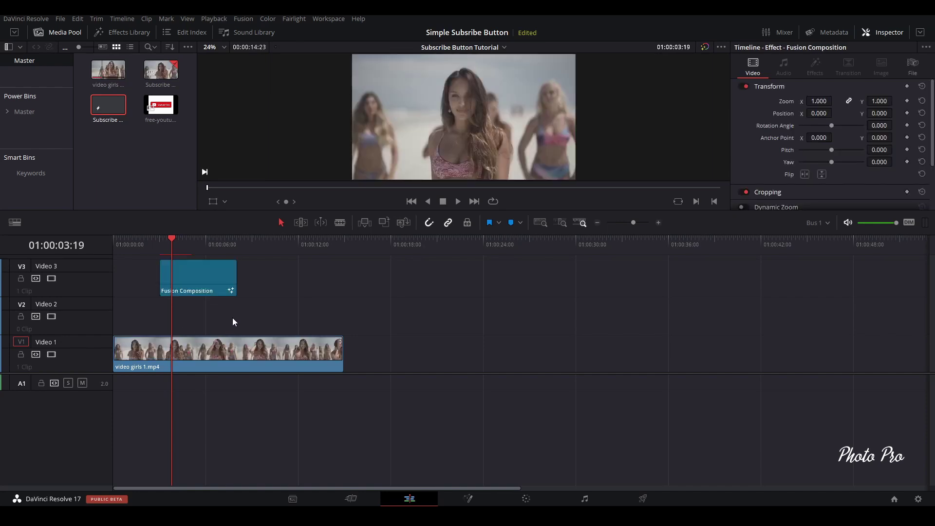
{"action": "left_click_drag", "start_coordinate": [194, 291], "coordinate": [195, 320]}
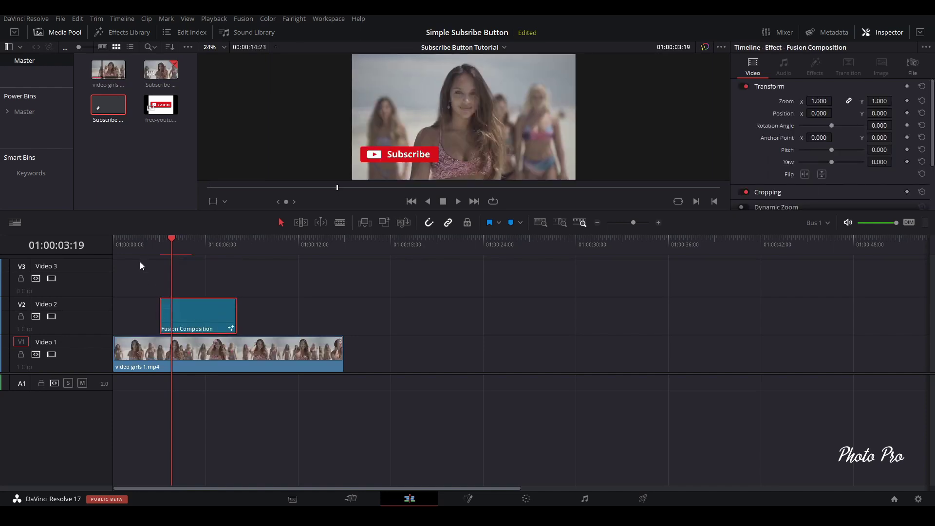
Step: Play the timeline full screen from before the Subscribe composition until past its end, and return to the normal view
{"action": "left_click", "coordinate": [122, 248]}
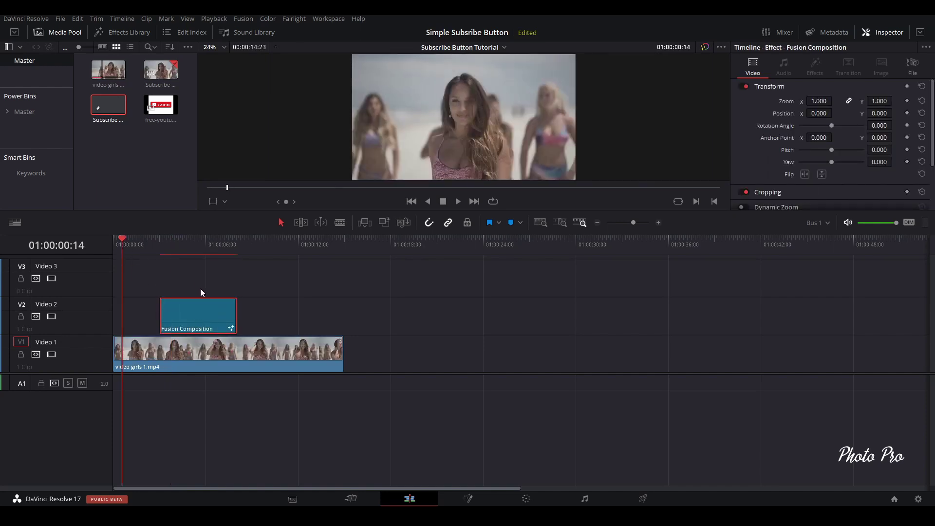
{"action": "key", "text": "ctrl+f"}
{"action": "key", "text": "space"}
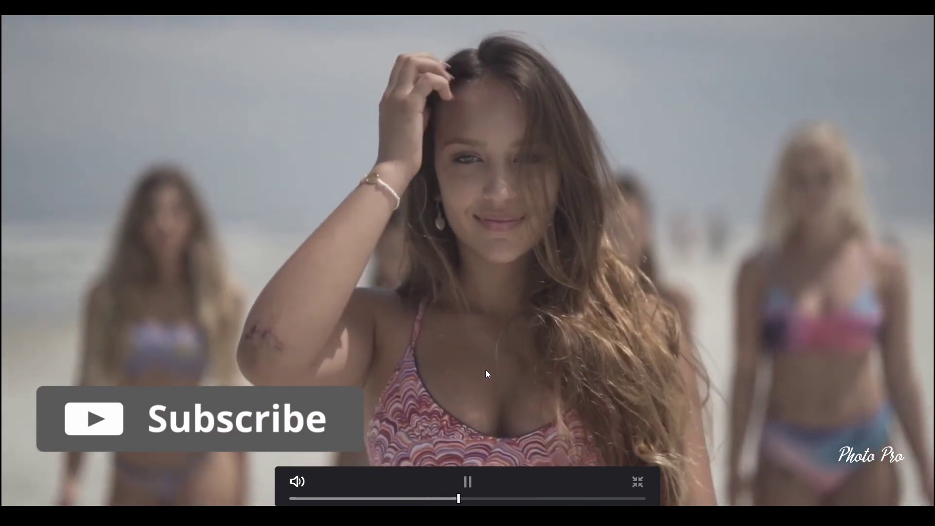
{"action": "key", "text": "space"}
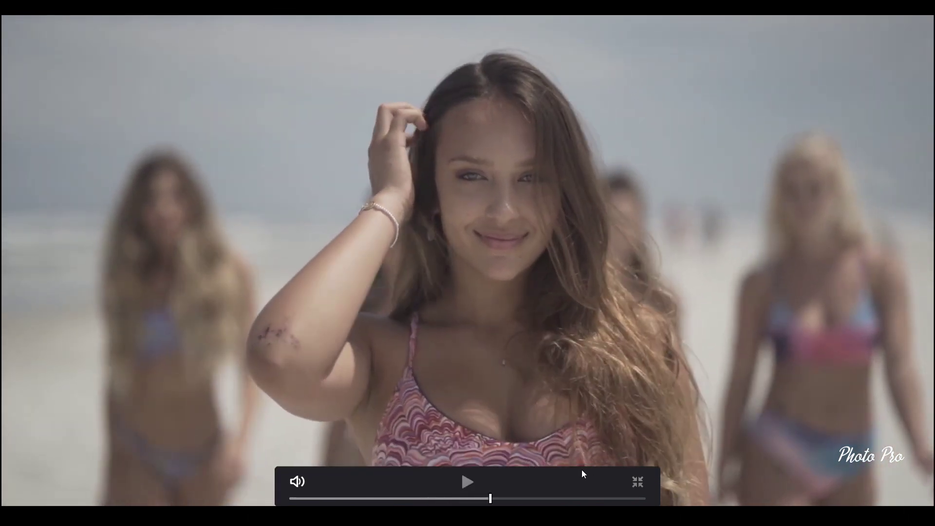
{"action": "left_click", "coordinate": [636, 481]}
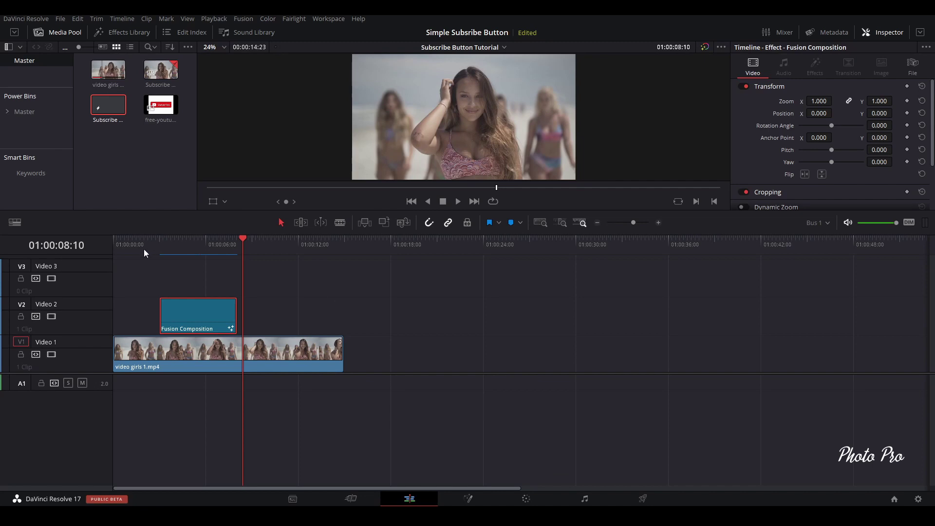
Step: Reopen the Subscribe composition in Fusion and start a new macro from all nodes except MediaOut1
{"action": "left_click_drag", "start_coordinate": [168, 242], "coordinate": [193, 264]}
{"action": "left_click", "coordinate": [467, 499]}
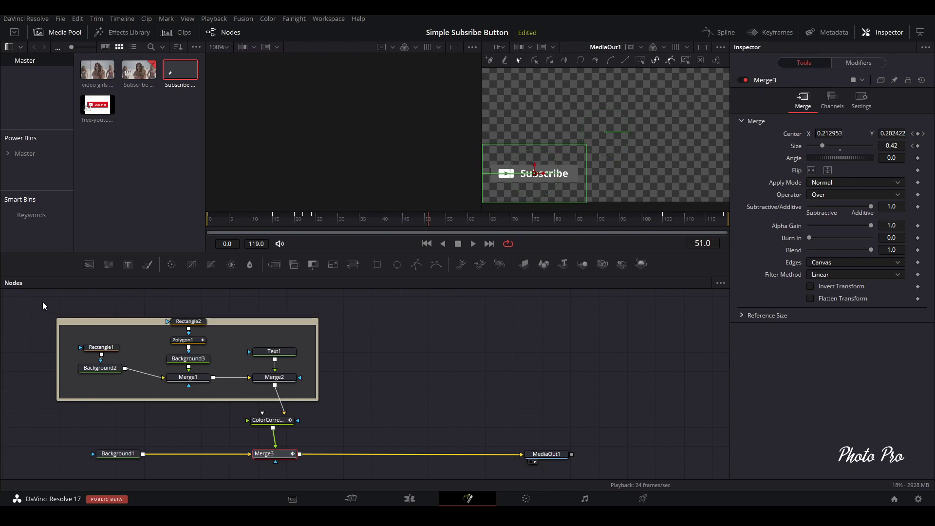
{"action": "left_click_drag", "start_coordinate": [42, 306], "coordinate": [368, 455]}
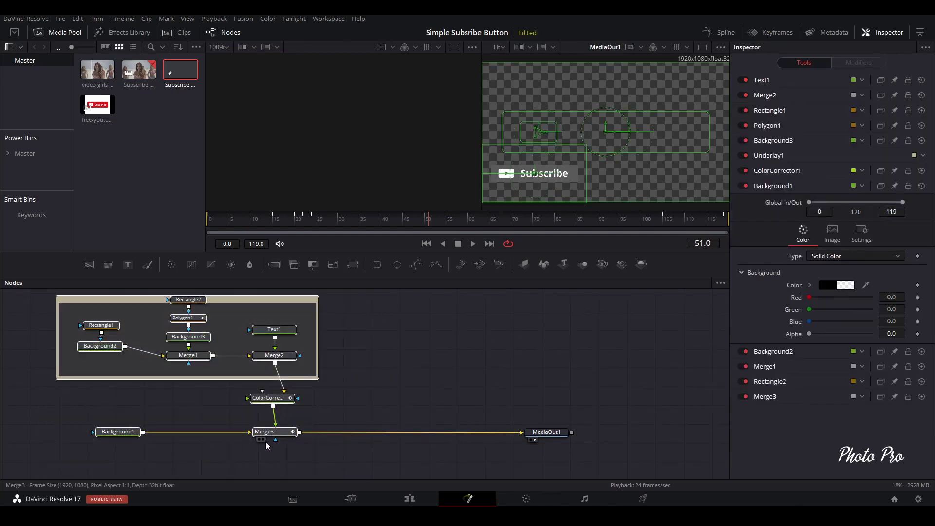
{"action": "scroll", "coordinate": [157, 399], "scroll_direction": "up", "scroll_amount": 1}
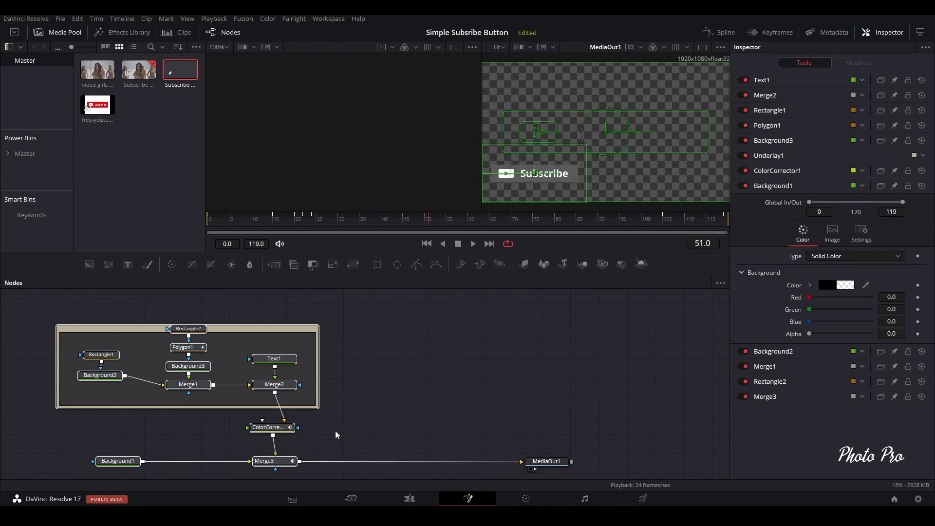
{"action": "left_click", "coordinate": [279, 428]}
{"action": "right_click", "coordinate": [279, 428]}
{"action": "mouse_move", "coordinate": [314, 266]}
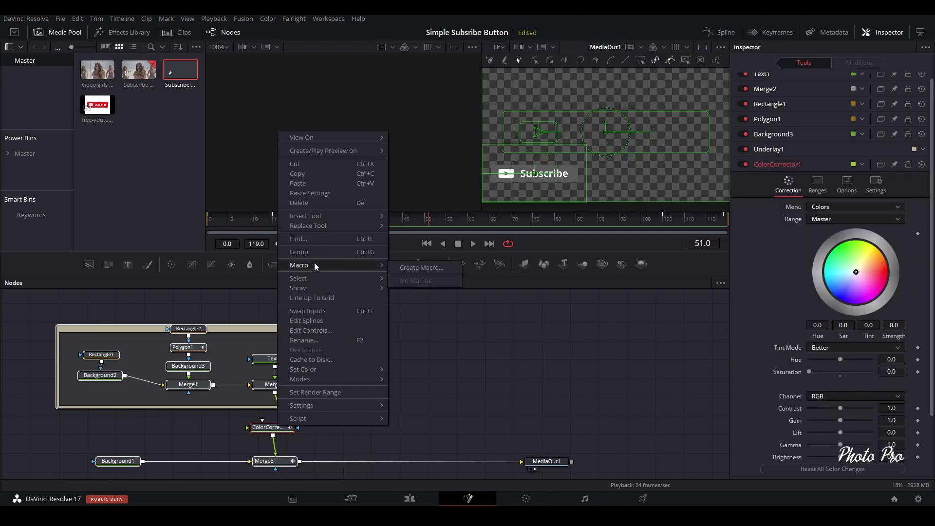
{"action": "left_click", "coordinate": [415, 270]}
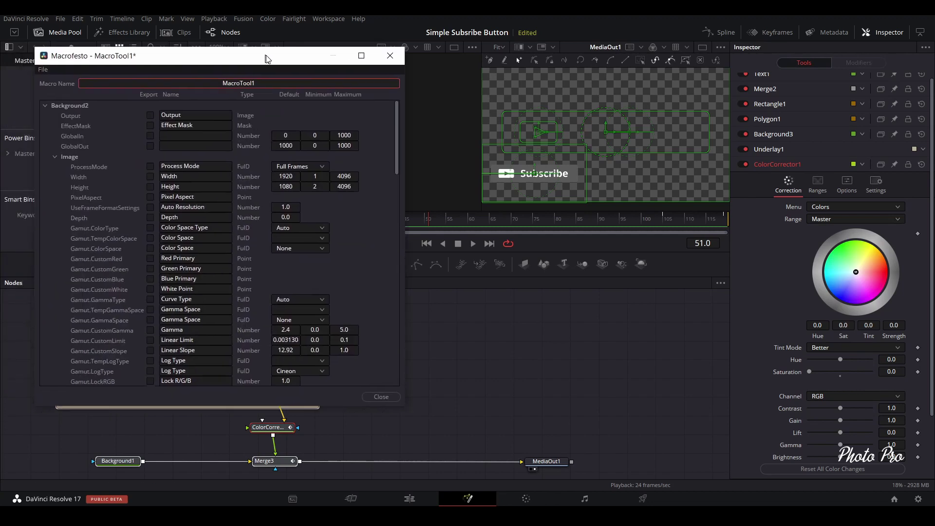
Step: Name the macro Sub Button Simple and save it in the Blackmagic folder on the Desktop
{"action": "left_click_drag", "start_coordinate": [284, 119], "coordinate": [225, 117]}
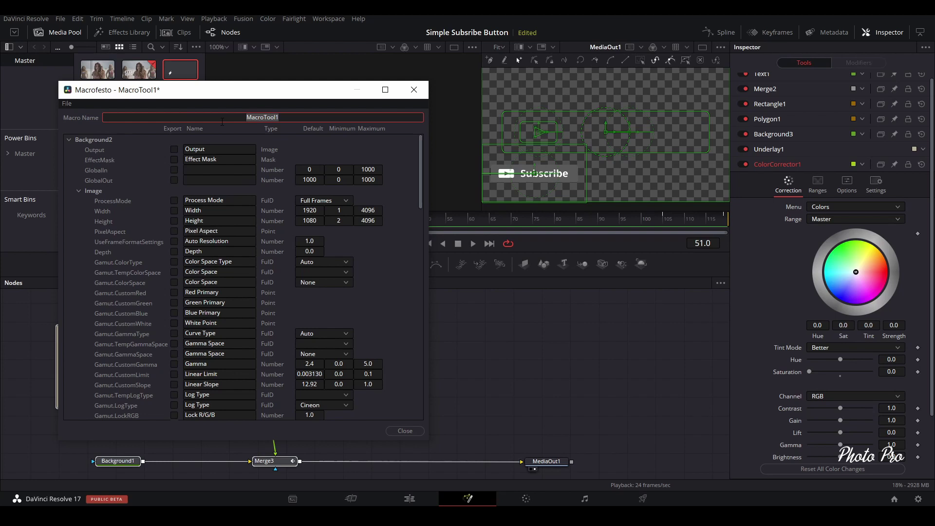
{"action": "type", "text": "Sub Button Simple"}
{"action": "left_click", "coordinate": [404, 431]}
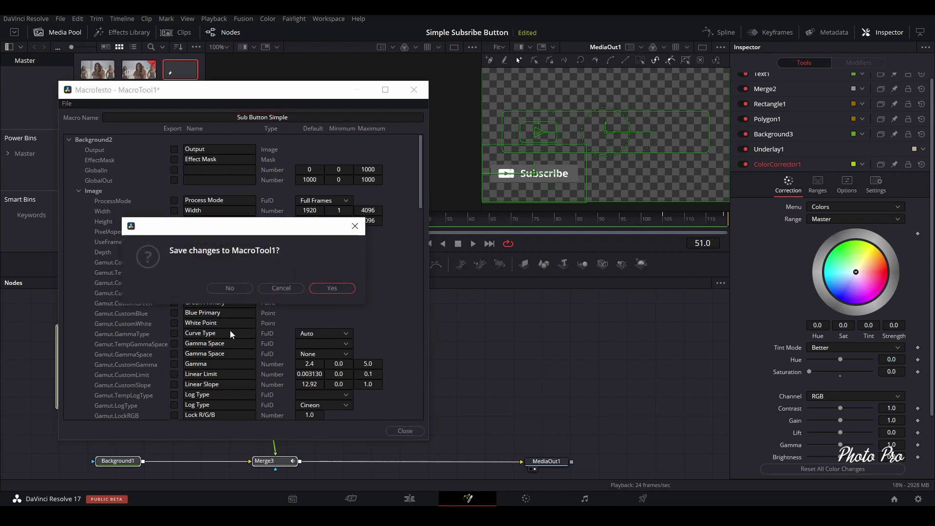
{"action": "left_click", "coordinate": [333, 289]}
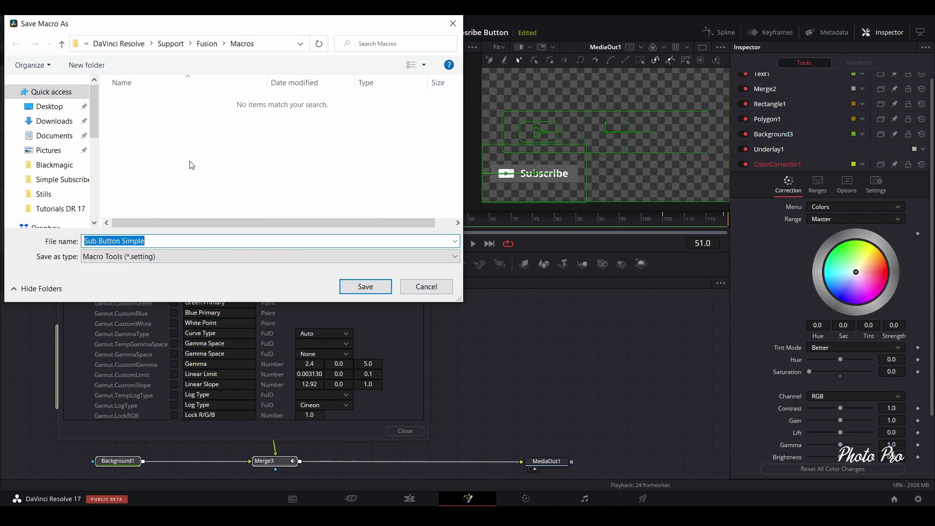
{"action": "left_click", "coordinate": [53, 108]}
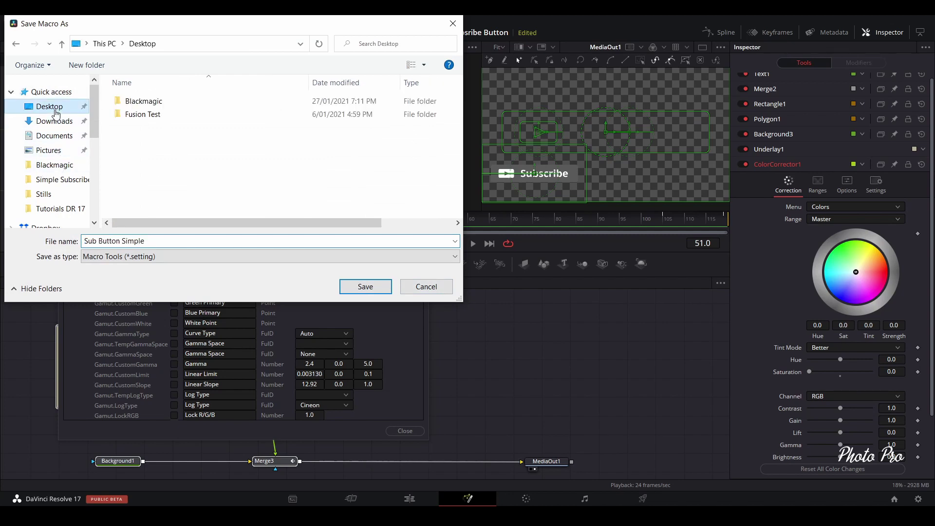
{"action": "double_click", "coordinate": [152, 102]}
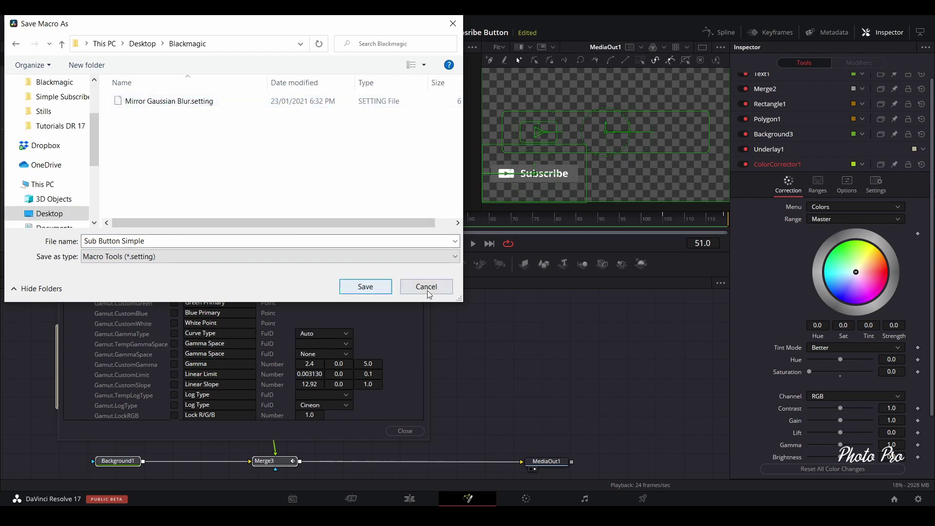
{"action": "left_click", "coordinate": [370, 289]}
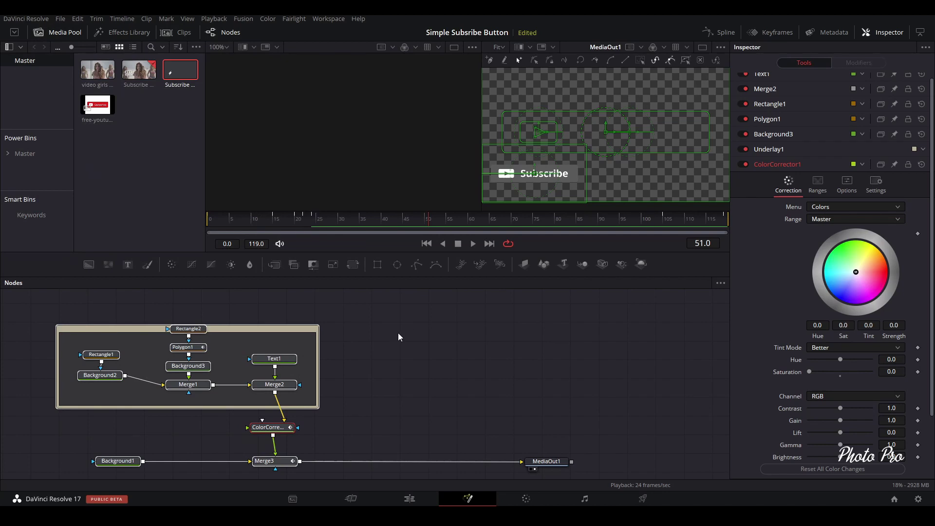
{"action": "left_click", "coordinate": [399, 393]}
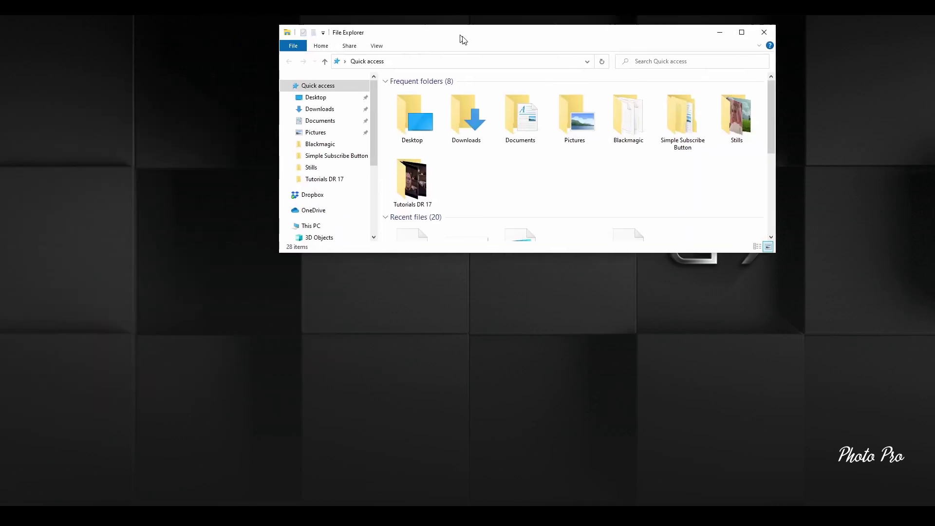
Step: In File Explorer, open C:\Program Files\Blackmagic Design\DaVinci Resolve\Fusion\Templates\Edit\Titles
{"action": "scroll", "coordinate": [272, 272], "scroll_direction": "down", "scroll_amount": 4}
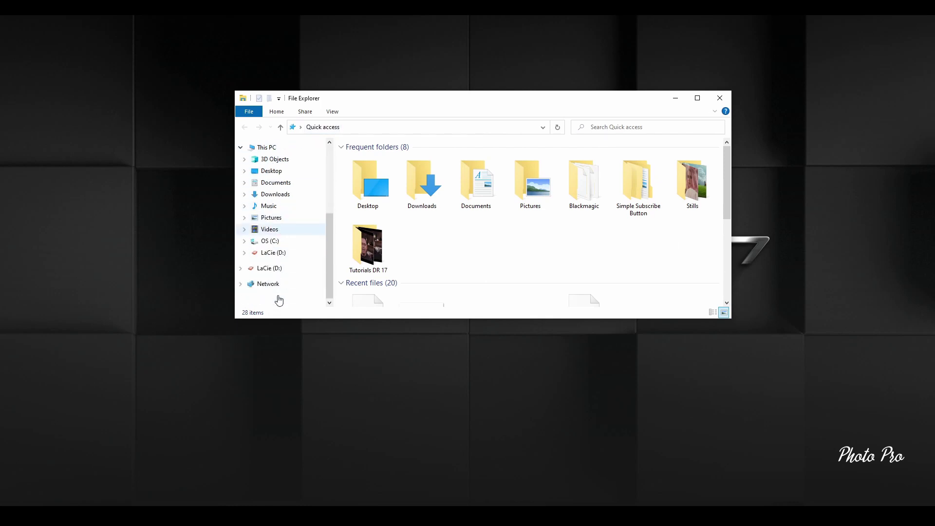
{"action": "left_click", "coordinate": [271, 244]}
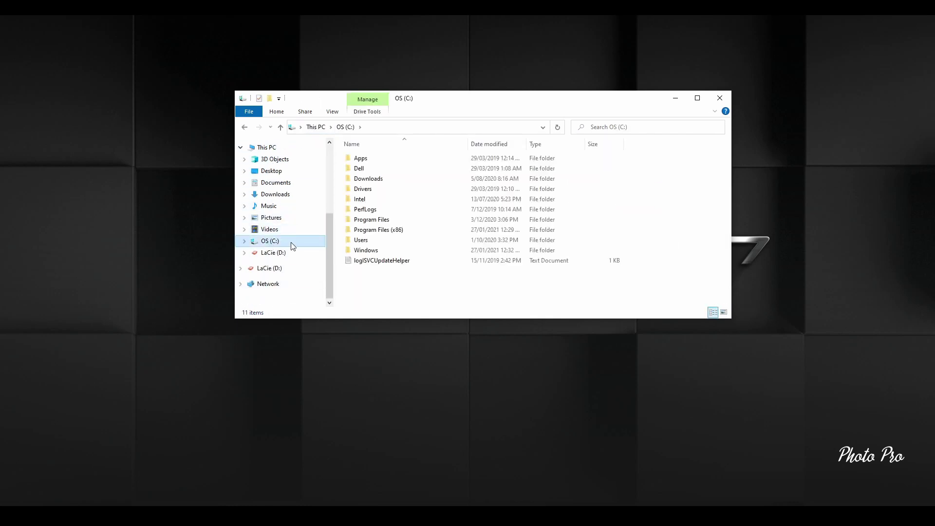
{"action": "double_click", "coordinate": [372, 220]}
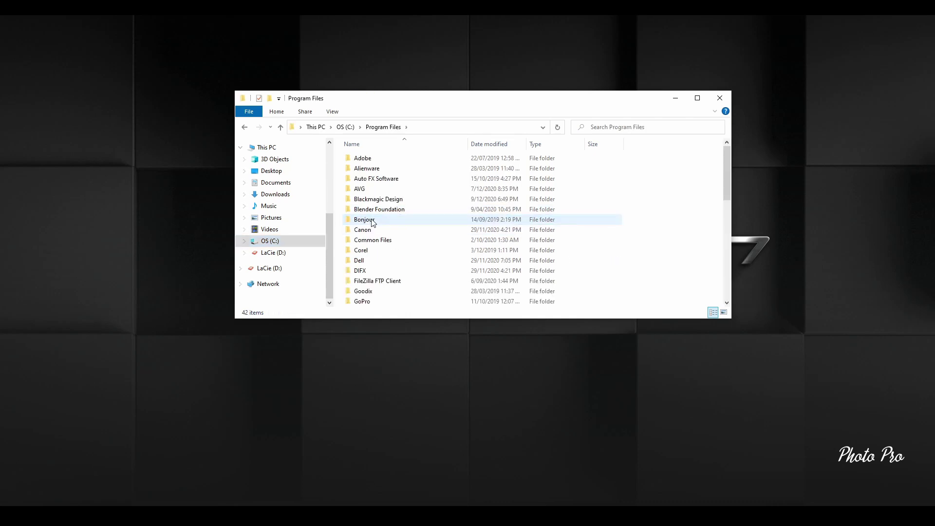
{"action": "double_click", "coordinate": [370, 199]}
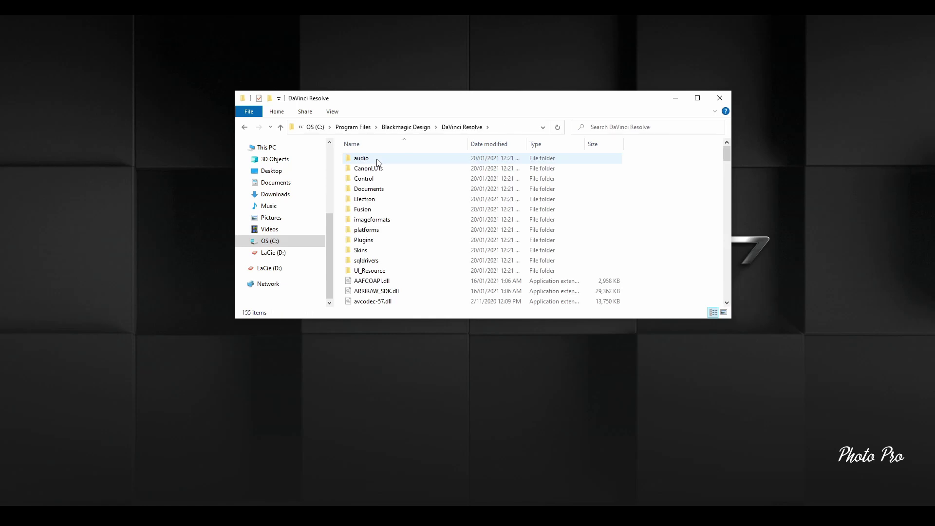
{"action": "double_click", "coordinate": [372, 209]}
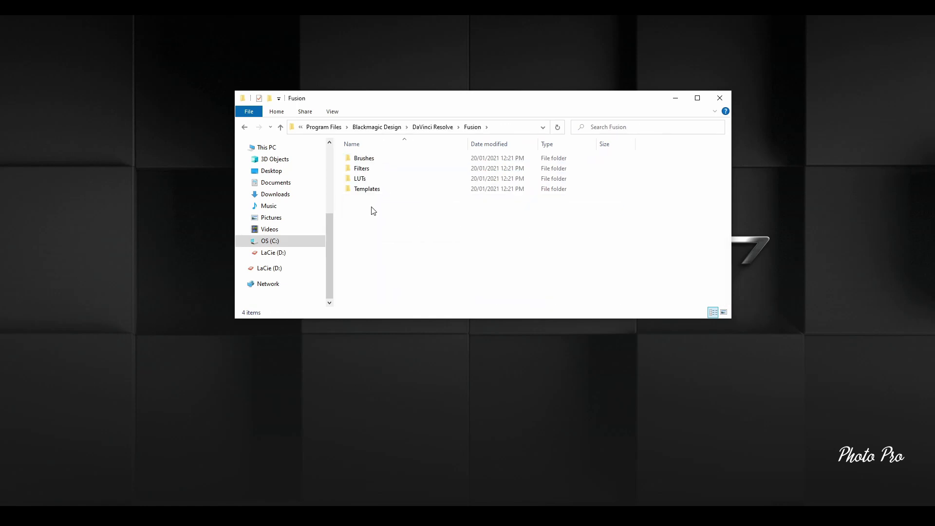
{"action": "double_click", "coordinate": [366, 190]}
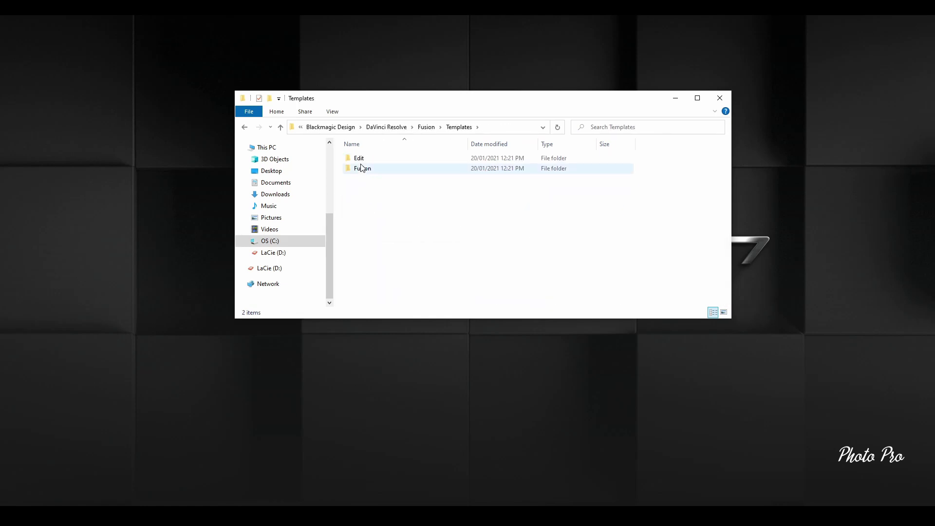
{"action": "left_click", "coordinate": [362, 162]}
{"action": "double_click", "coordinate": [363, 161]}
{"action": "left_click", "coordinate": [359, 179]}
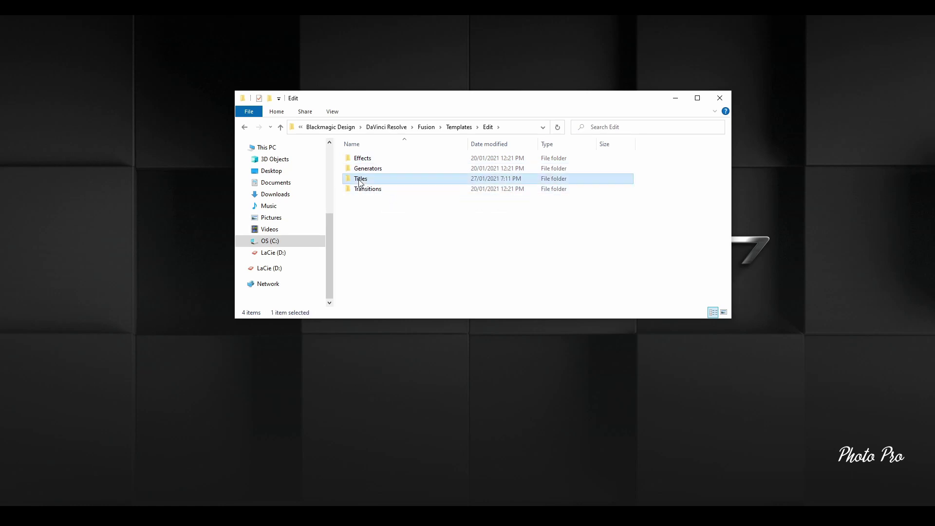
{"action": "double_click", "coordinate": [360, 181]}
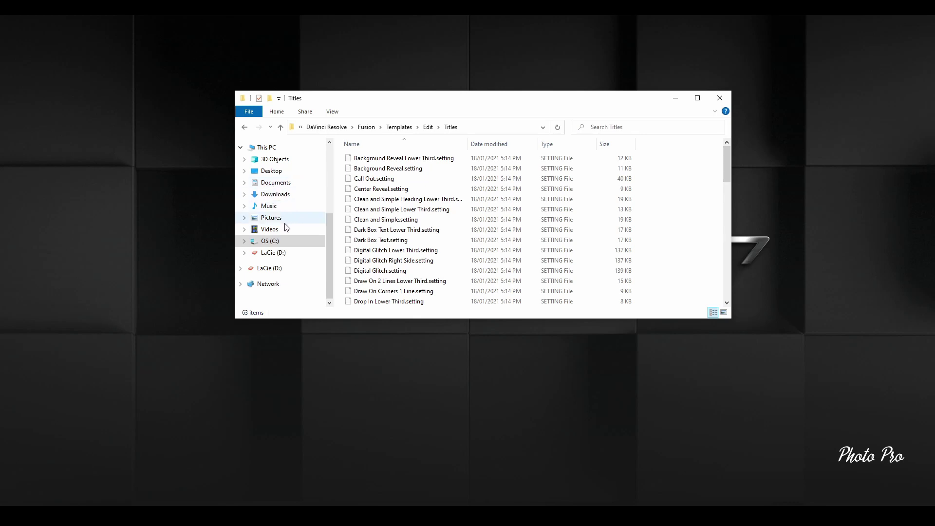
Step: Open the Blackmagic folder in a second Explorer window and position it so the Titles folder's file list is uncovered
{"action": "scroll", "coordinate": [276, 234], "scroll_direction": "up", "scroll_amount": 3}
{"action": "scroll", "coordinate": [275, 232], "scroll_direction": "up", "scroll_amount": 2}
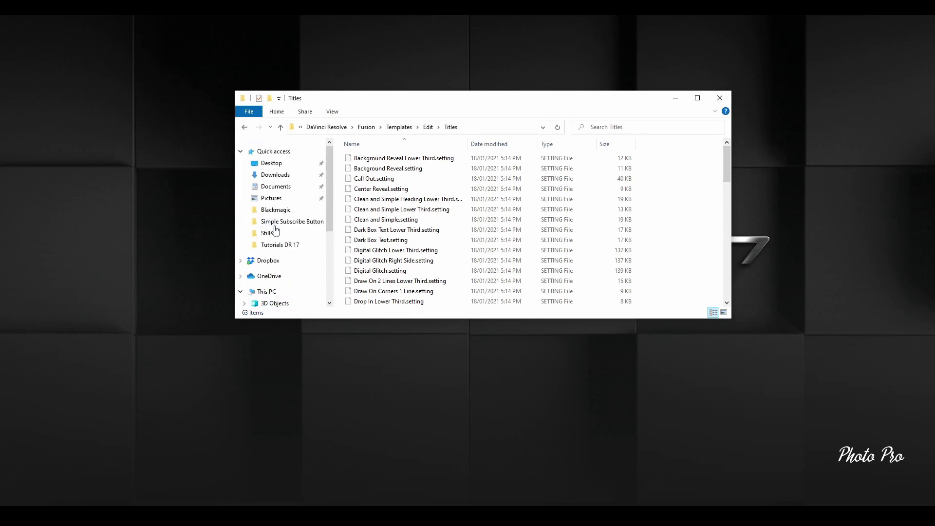
{"action": "right_click", "coordinate": [279, 213]}
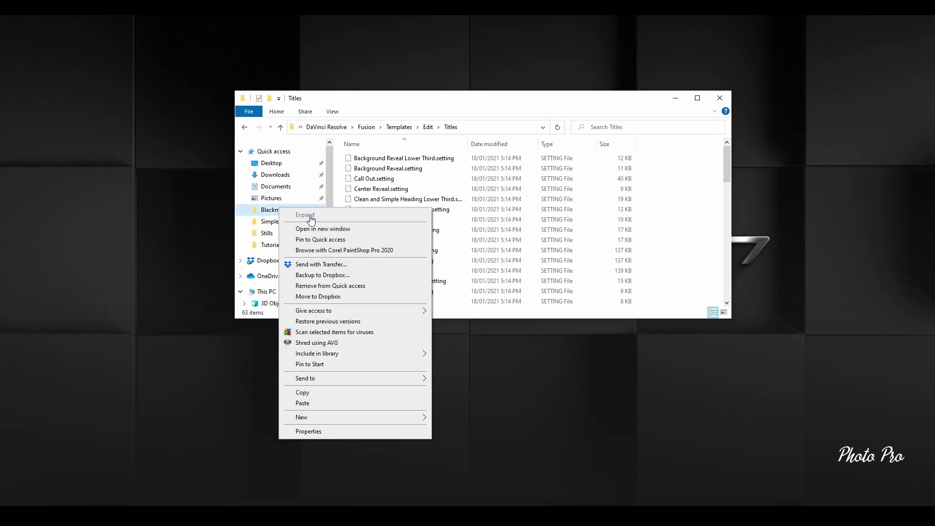
{"action": "left_click", "coordinate": [316, 230]}
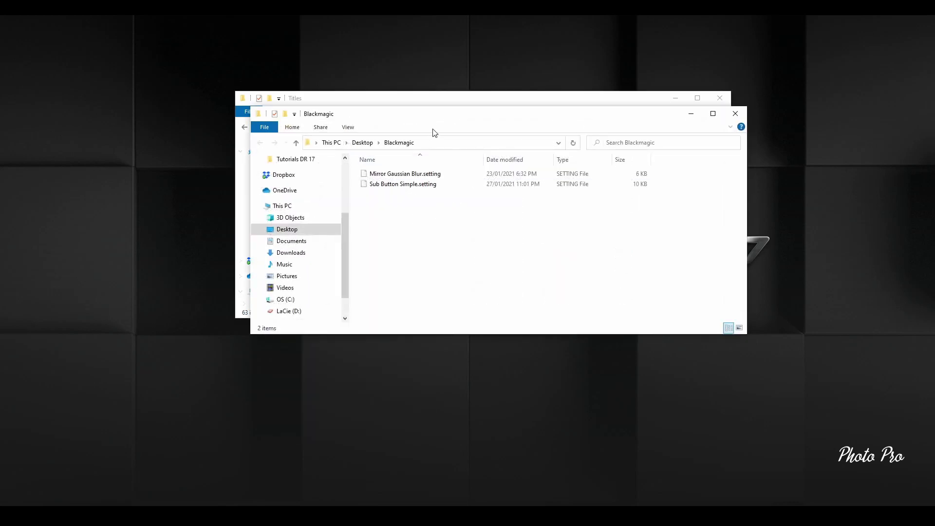
{"action": "left_click_drag", "start_coordinate": [402, 115], "coordinate": [267, 276]}
Step: Move Sub Button Simple.setting from the Blackmagic folder into the Titles folder and close both Explorer windows
{"action": "left_click", "coordinate": [265, 345]}
{"action": "left_click_drag", "start_coordinate": [265, 347], "coordinate": [450, 235]}
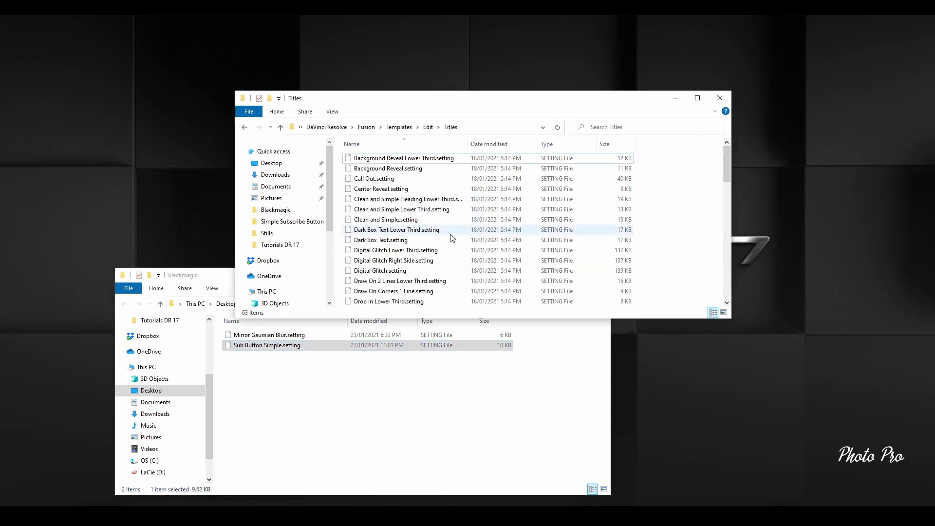
{"action": "left_click", "coordinate": [412, 194]}
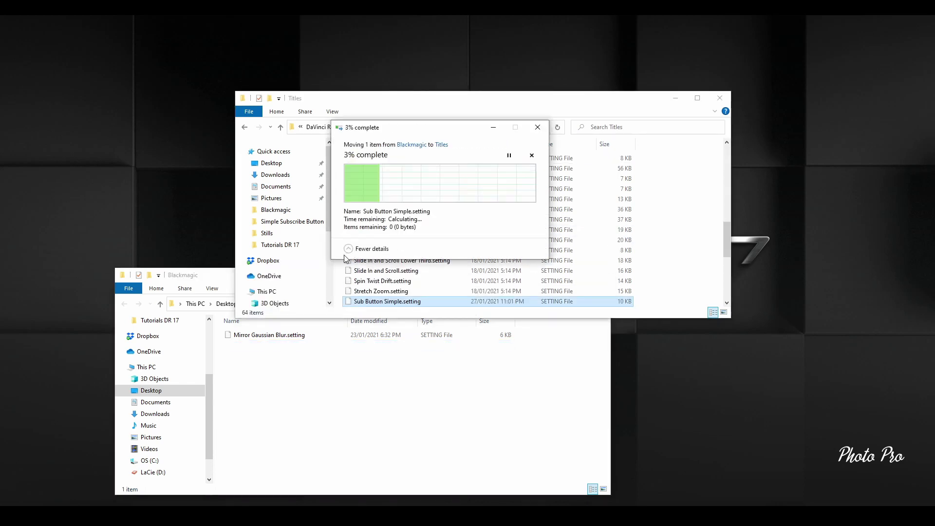
{"action": "left_click", "coordinate": [217, 283]}
{"action": "left_click", "coordinate": [598, 277]}
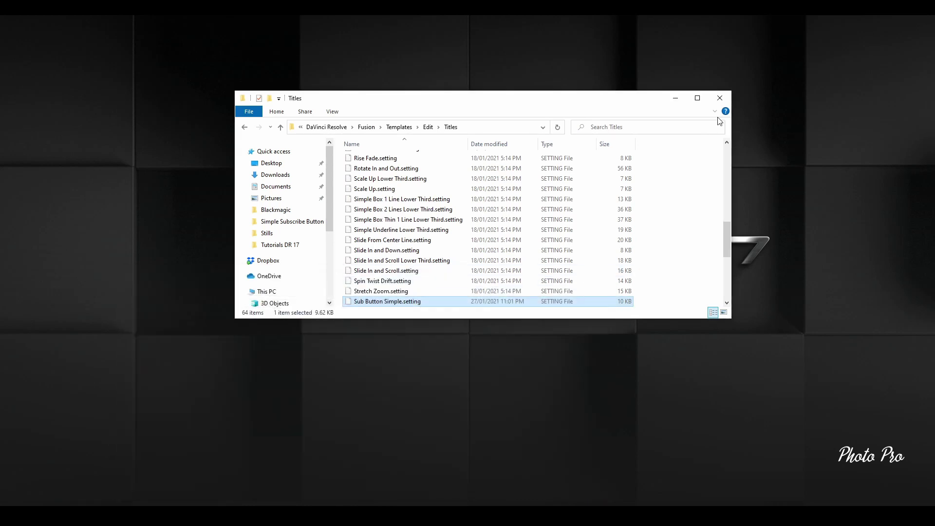
{"action": "left_click", "coordinate": [721, 98]}
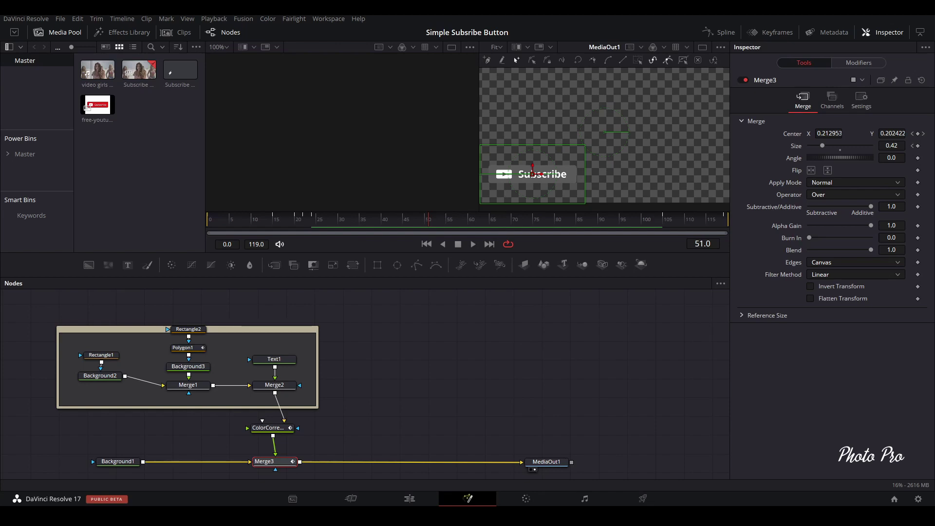
Step: Return to the Edit page and delete the Fusion Composition clip from the Video 2 track
{"action": "left_click", "coordinate": [418, 499]}
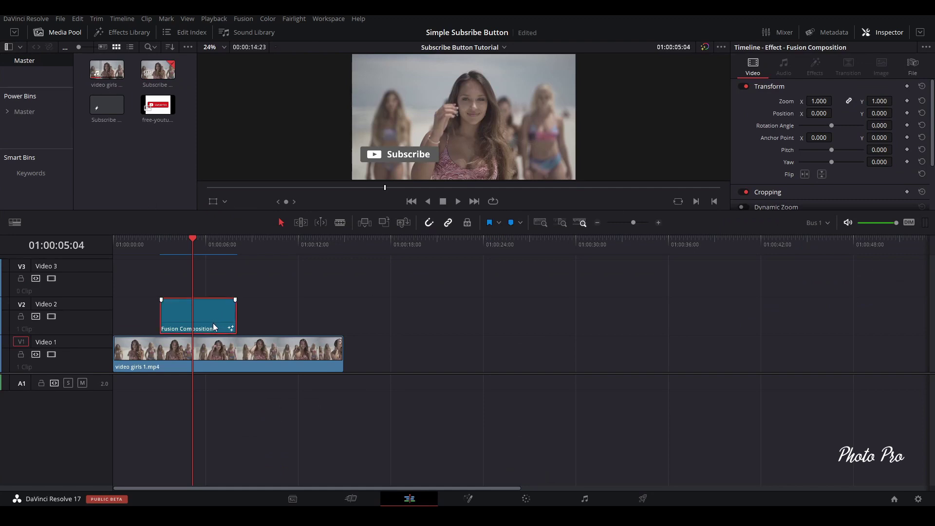
{"action": "key", "text": "Delete"}
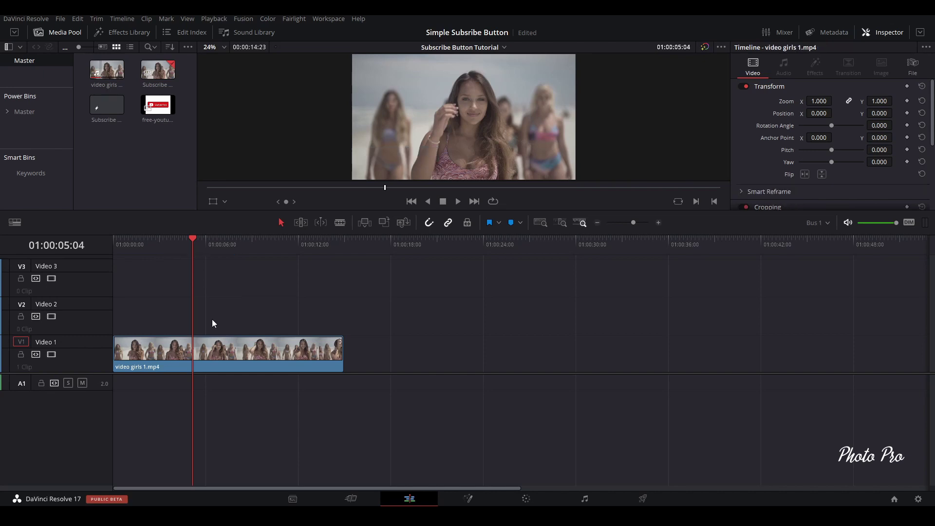
{"action": "right_click", "coordinate": [107, 159]}
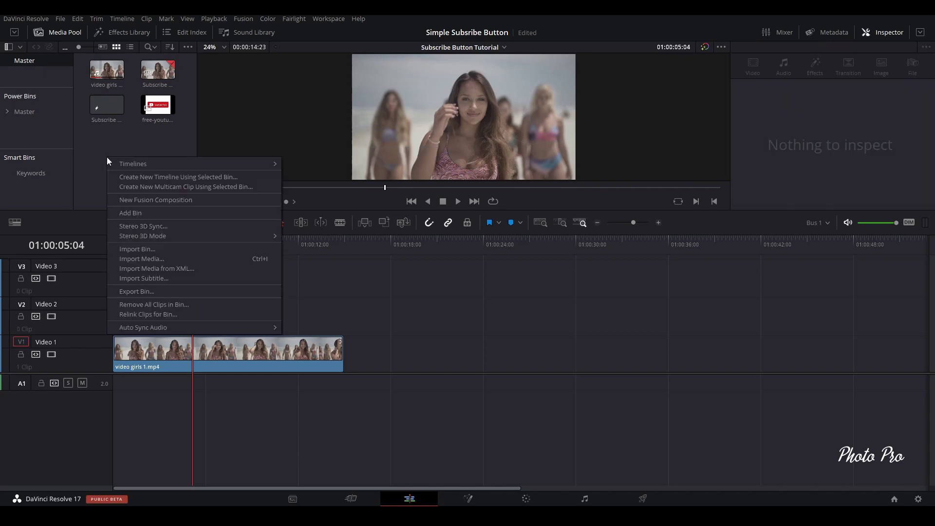
Step: Place the Sub Button Simple title from the Effects Library on Video 2 above video girls 1.mp4, then hide the library
{"action": "left_click", "coordinate": [116, 33]}
{"action": "left_click", "coordinate": [116, 33]}
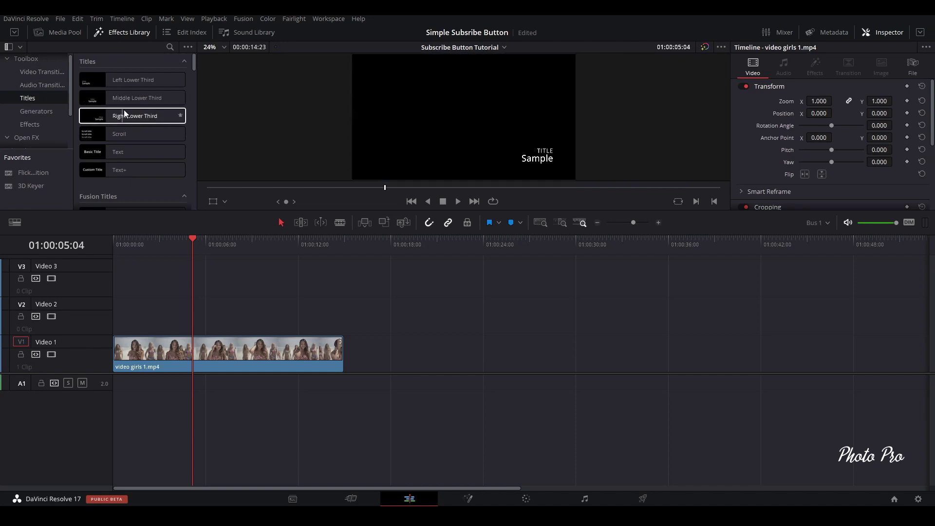
{"action": "scroll", "coordinate": [127, 117], "scroll_direction": "down", "scroll_amount": 5}
{"action": "scroll", "coordinate": [139, 127], "scroll_direction": "down", "scroll_amount": 8}
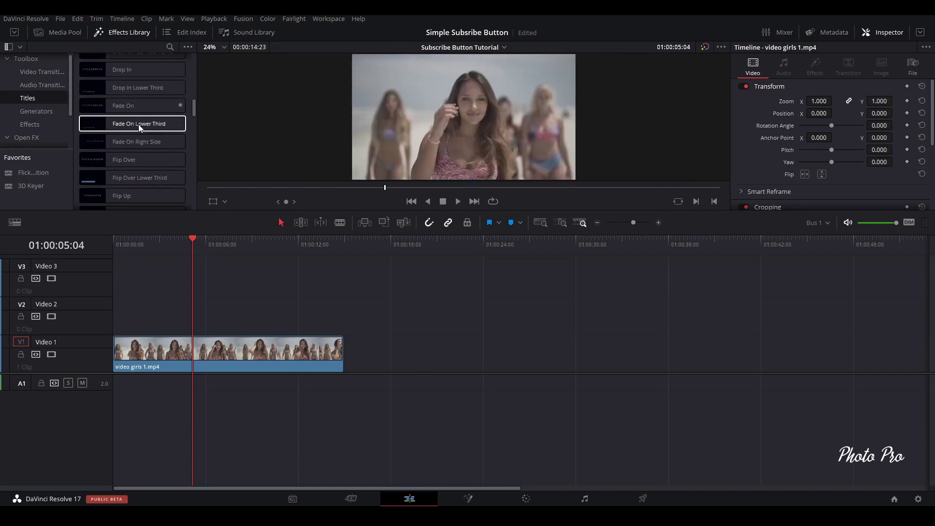
{"action": "scroll", "coordinate": [138, 125], "scroll_direction": "down", "scroll_amount": 6}
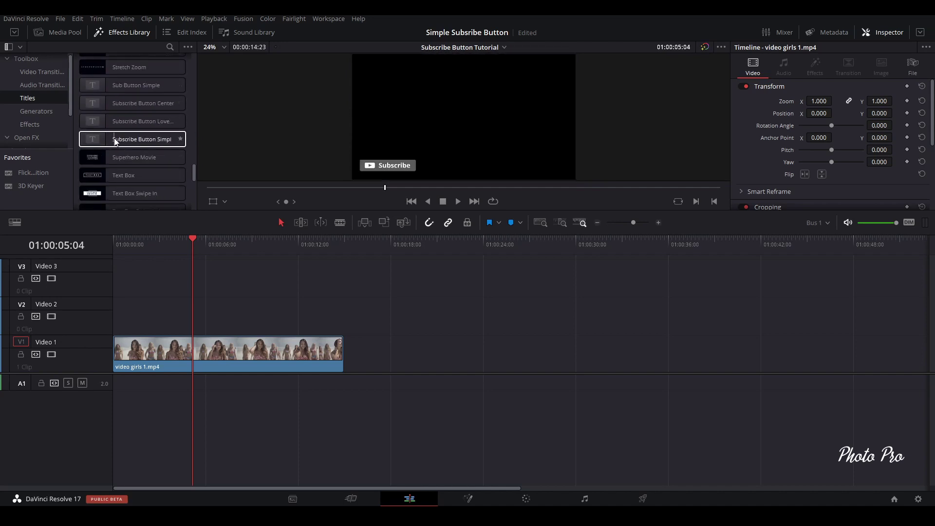
{"action": "right_click", "coordinate": [116, 140]}
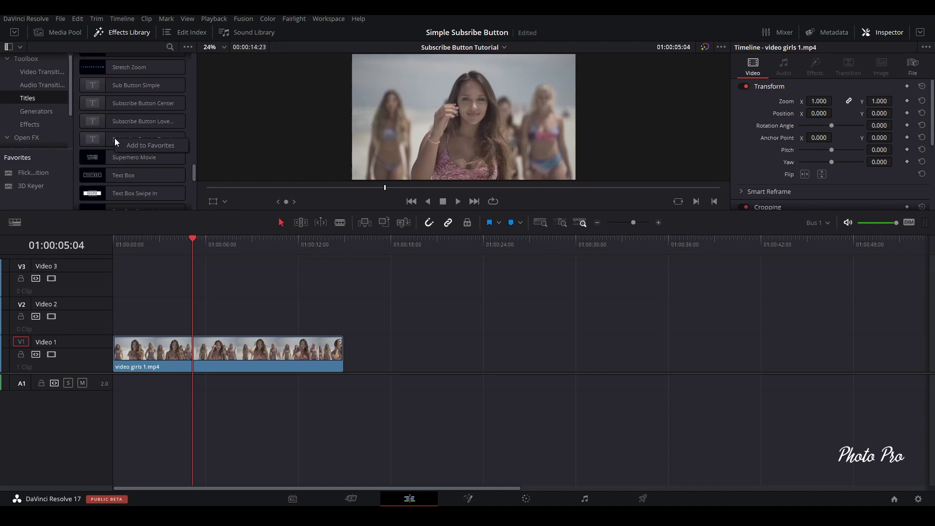
{"action": "left_click", "coordinate": [124, 88]}
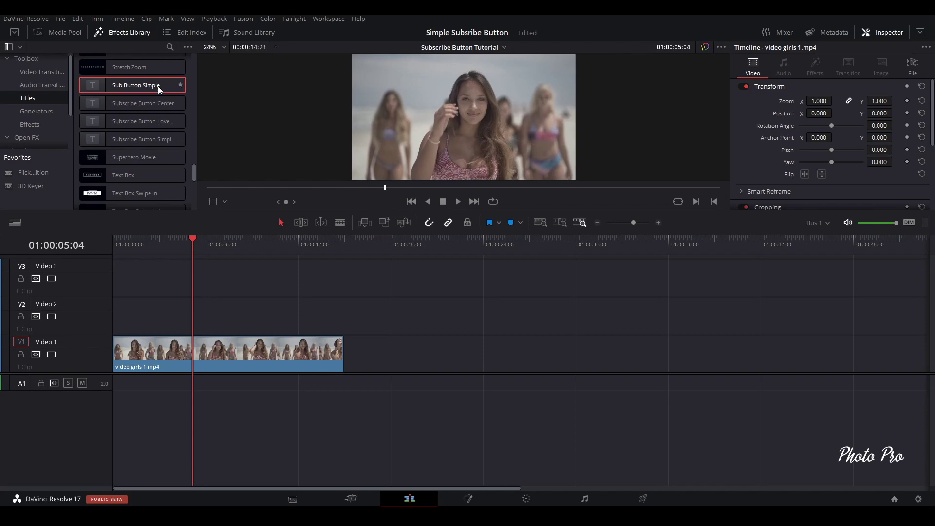
{"action": "left_click_drag", "start_coordinate": [159, 87], "coordinate": [171, 308]}
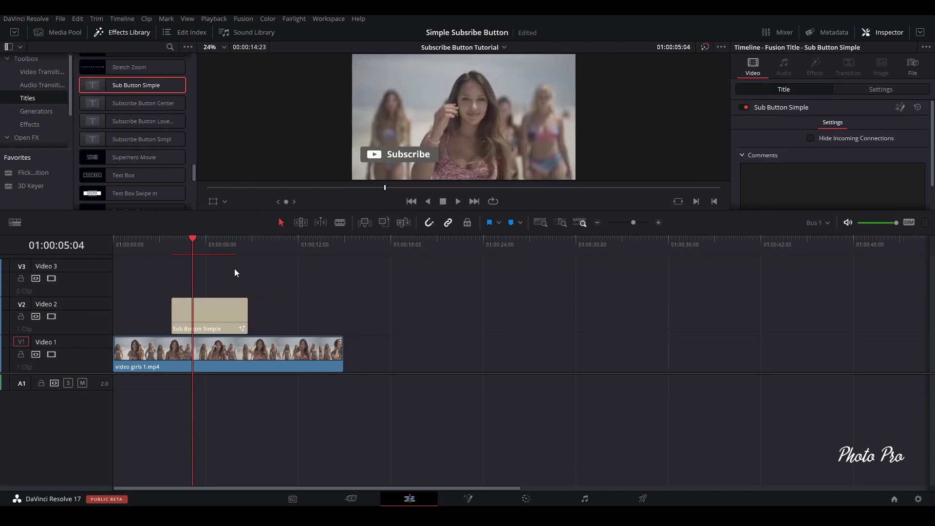
{"action": "left_click", "coordinate": [112, 37]}
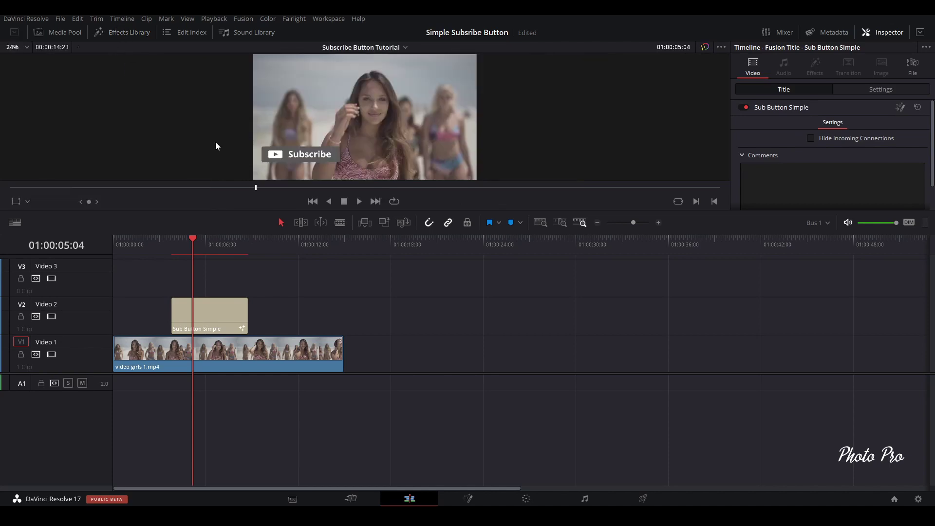
Step: Play the timeline from its start to preview the Subscribe button title, and turn on loop playback
{"action": "left_click", "coordinate": [120, 246]}
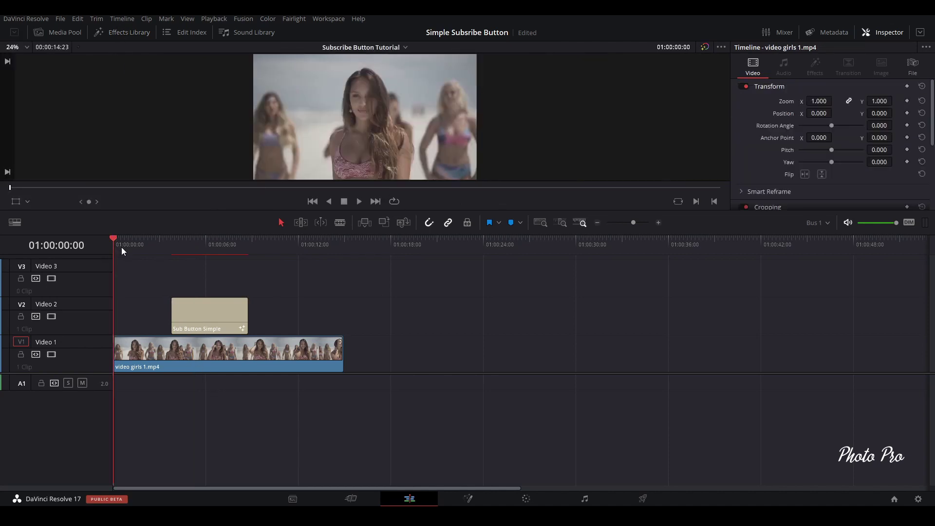
{"action": "key", "text": "space"}
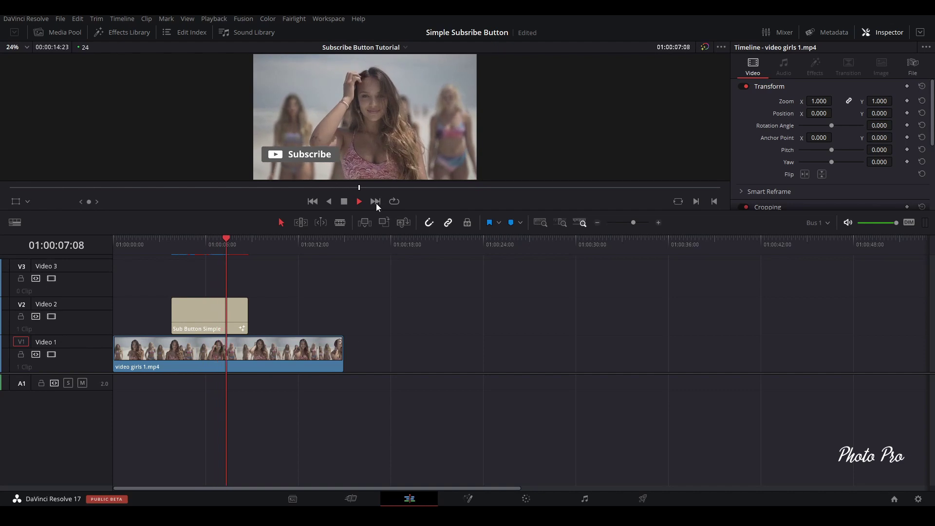
{"action": "left_click", "coordinate": [394, 201]}
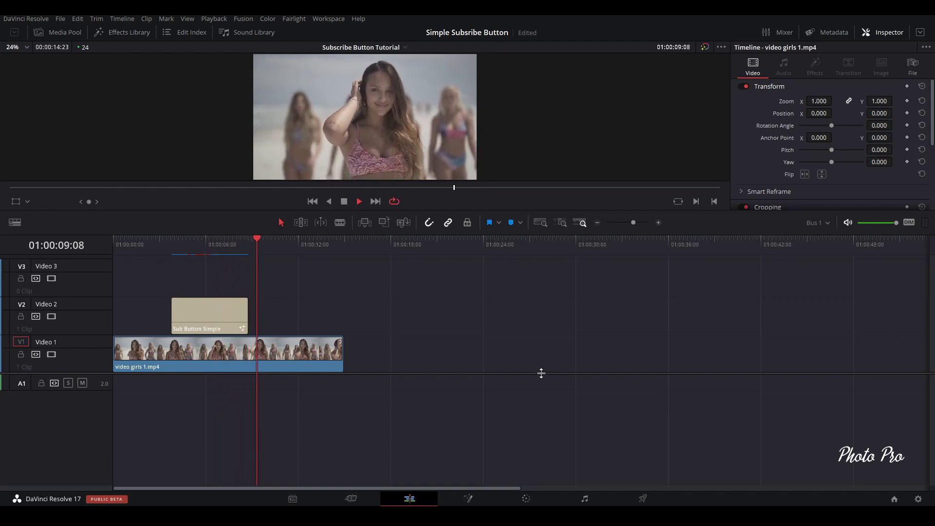